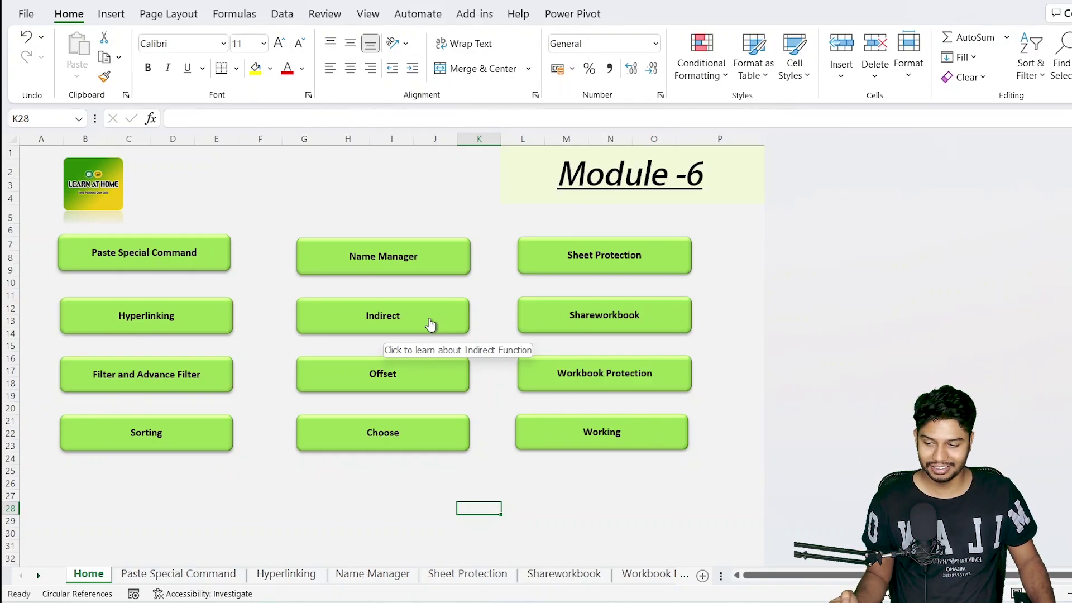
- Open the Indirect lesson from the Module -6 home sheet's hyperlink button
{"action": "left_click", "coordinate": [430, 324]}
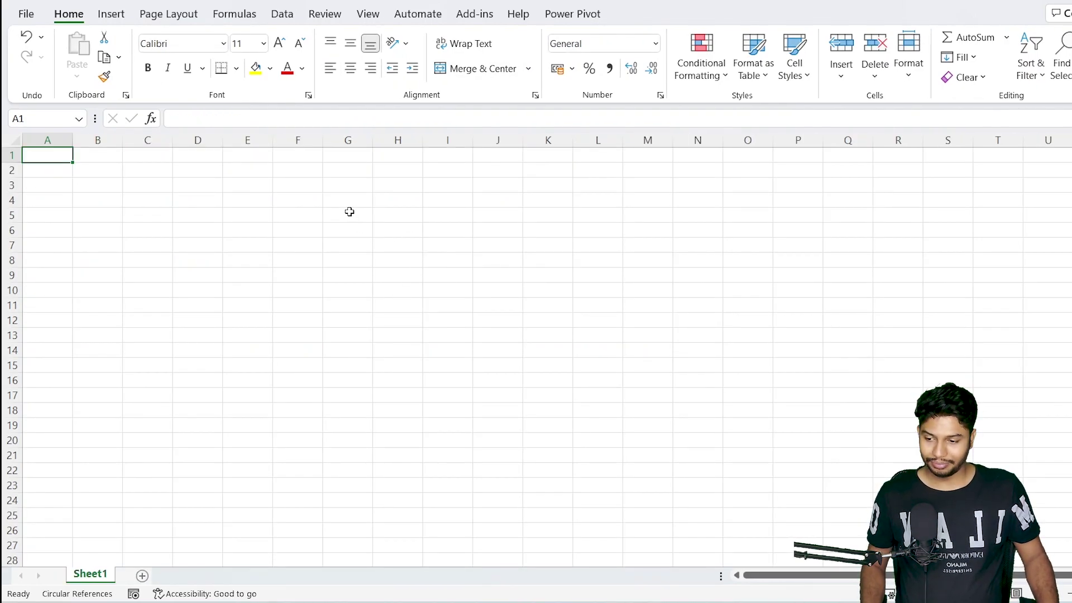
{"action": "left_click", "coordinate": [349, 212]}
{"action": "left_click", "coordinate": [349, 245]}
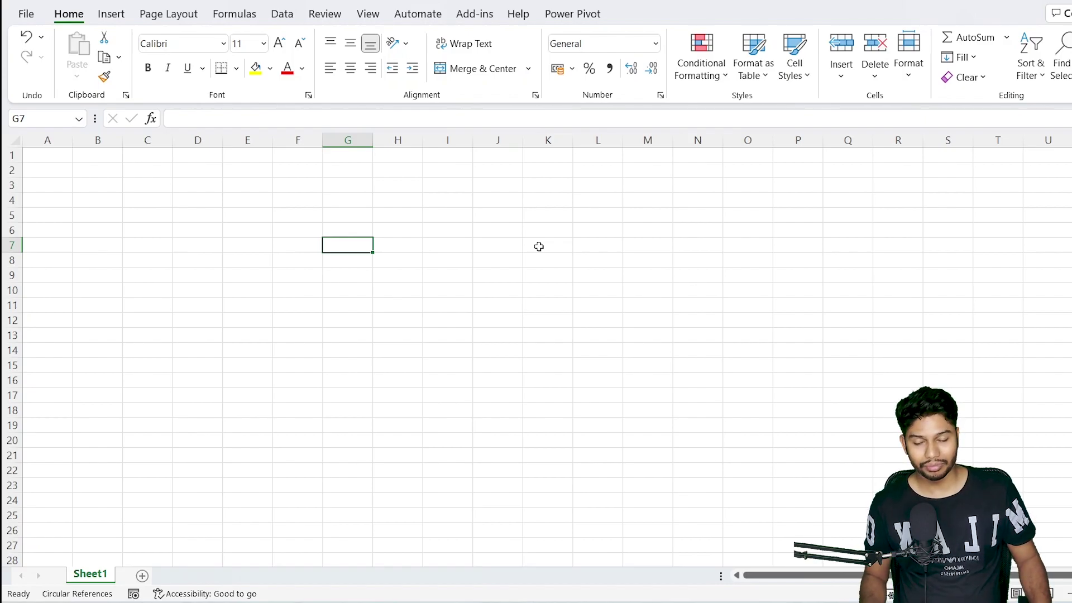
{"action": "left_click", "coordinate": [211, 226]}
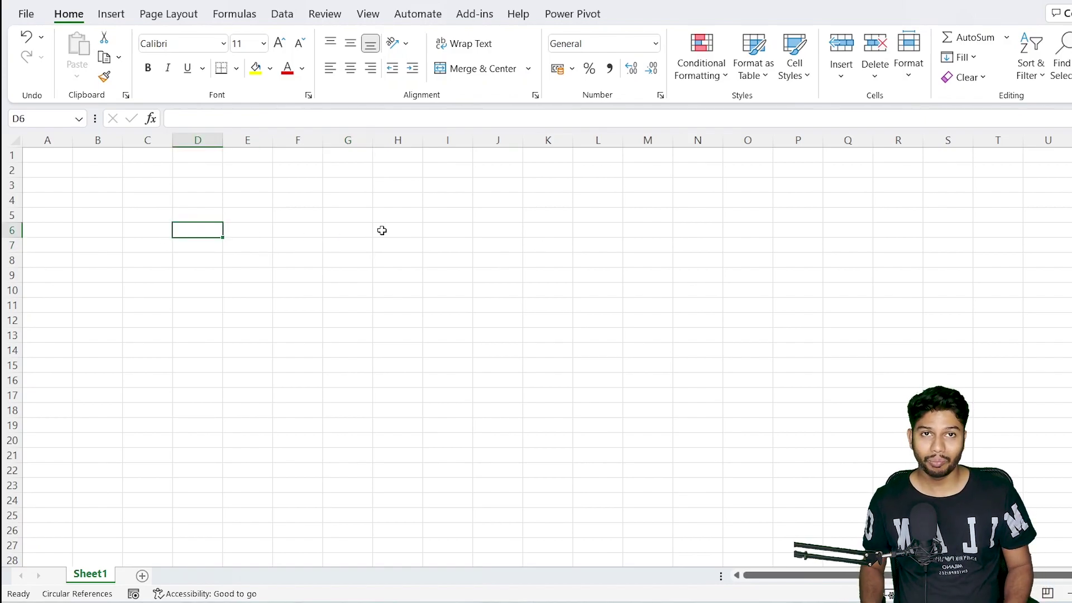
{"action": "key", "text": "Home"}
{"action": "key", "text": "Up"}
{"action": "key", "text": "Up"}
{"action": "key", "text": "Up"}
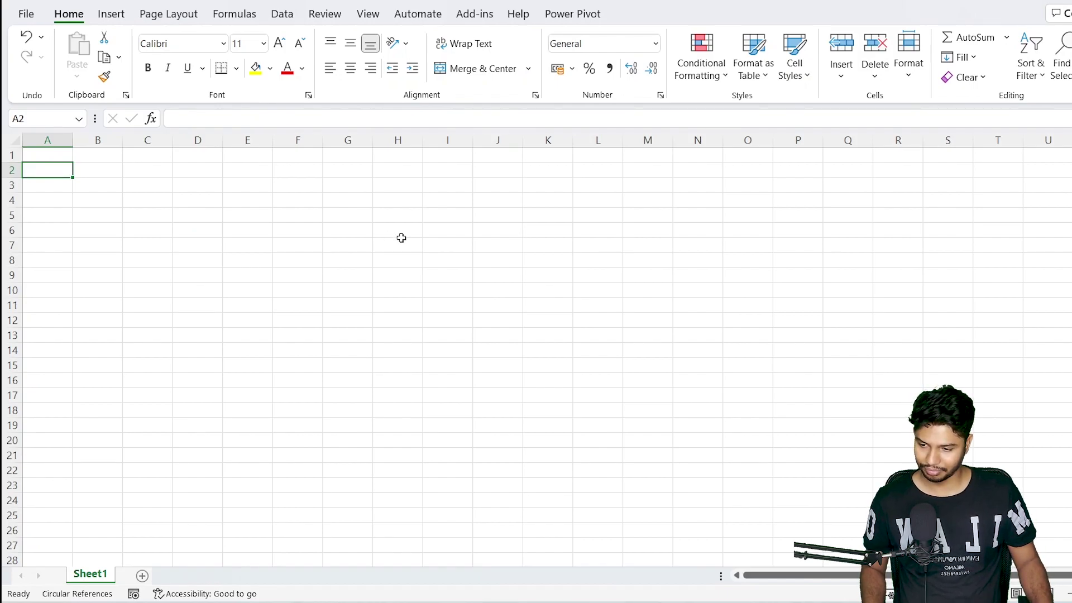
- Enter the headers Fruits in C4 and Vegetables in D4
{"action": "left_click", "coordinate": [141, 202]}
{"action": "type", "text": "Fruits"}
{"action": "key", "text": "Tab"}
{"action": "key", "text": "Return"}
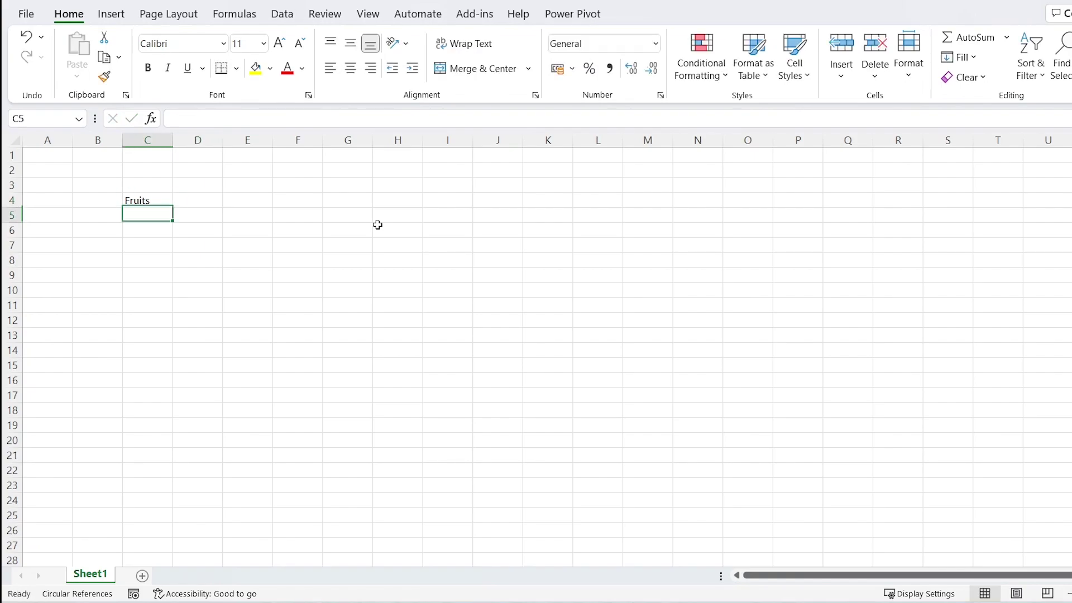
{"action": "key", "text": "Up"}
{"action": "key", "text": "Right"}
{"action": "type", "text": "Vegetables"}
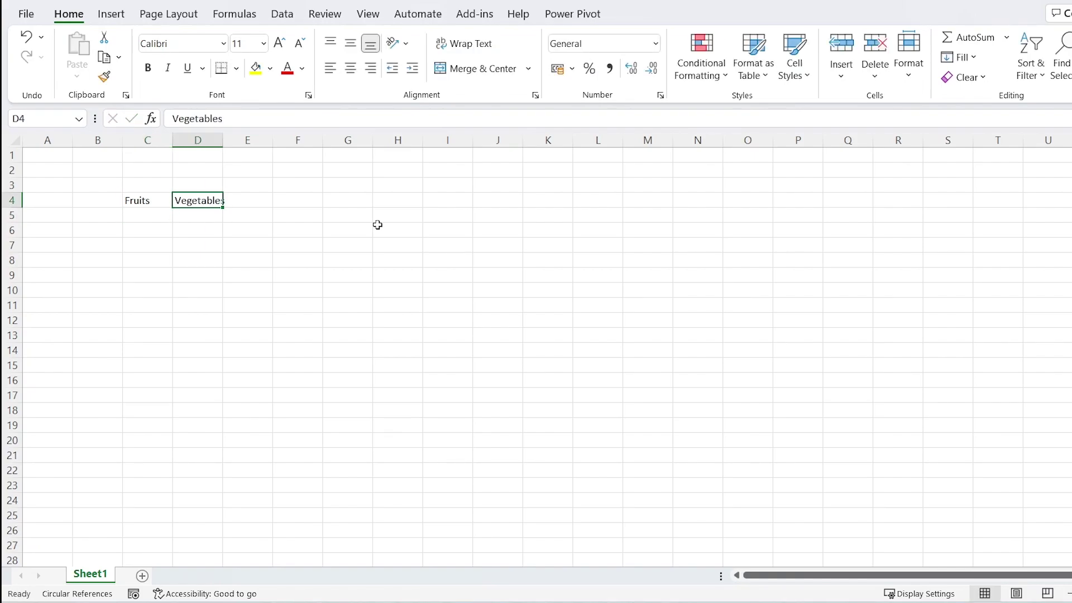
{"action": "key", "text": "Return"}
- List Mango, Banana, Grapes under Fruits and Potato, Tomato, Brinjal under Vegetables
{"action": "key", "text": "Left"}
{"action": "type", "text": "Potato"}
{"action": "key", "text": "Return"}
{"action": "key", "text": "Up"}
{"action": "key", "text": "ctrl+x"}
{"action": "key", "text": "Right"}
{"action": "key", "text": "ctrl+v"}
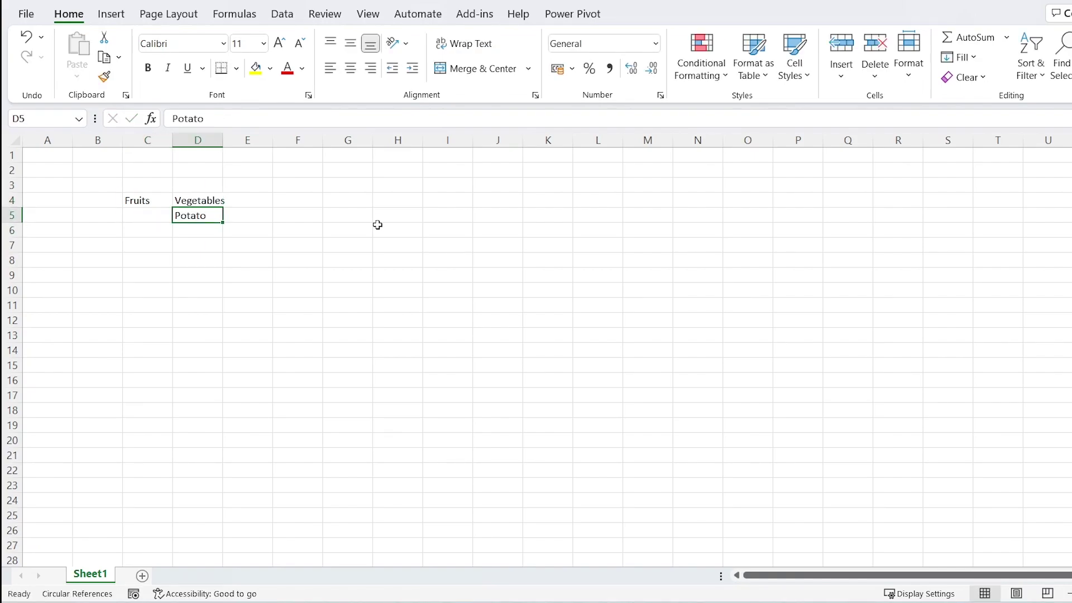
{"action": "key", "text": "Left"}
{"action": "type", "text": "Mango Banana Grapes"}
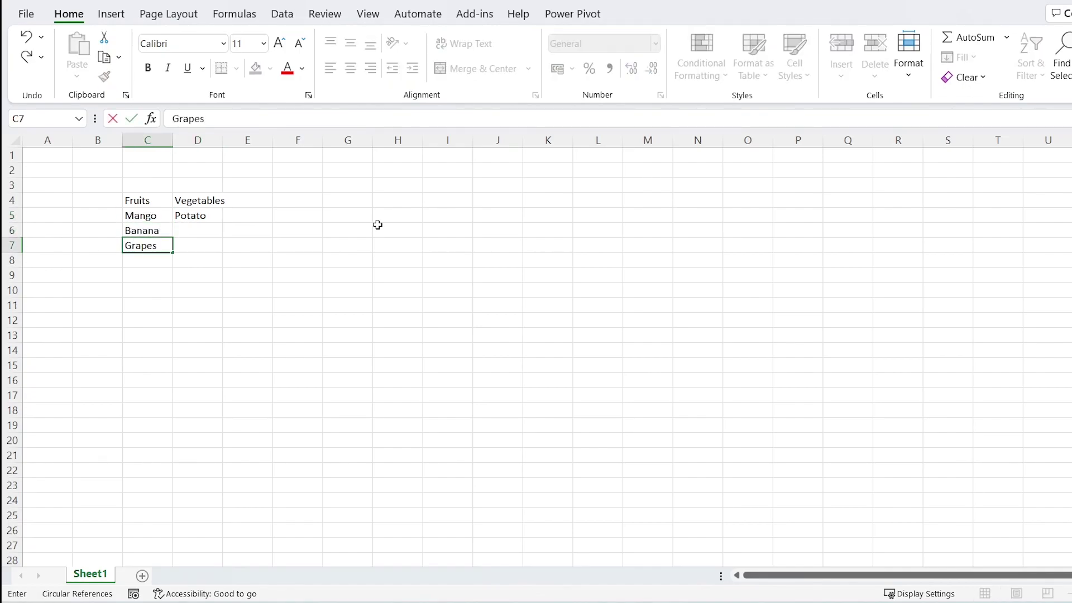
{"action": "key", "text": "Up"}
{"action": "key", "text": "Up"}
{"action": "key", "text": "Right"}
{"action": "key", "text": "Down"}
{"action": "type", "text": "Tomato"}
{"action": "key", "text": "Return"}
{"action": "type", "text": "Br"}
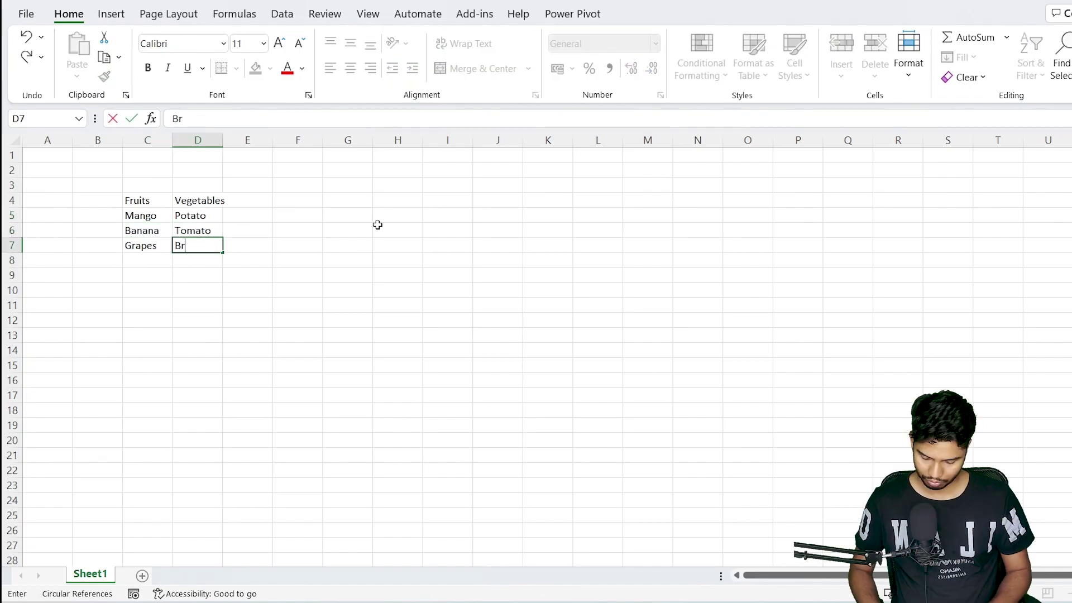
{"action": "type", "text": "injal"}
{"action": "key", "text": "Return"}
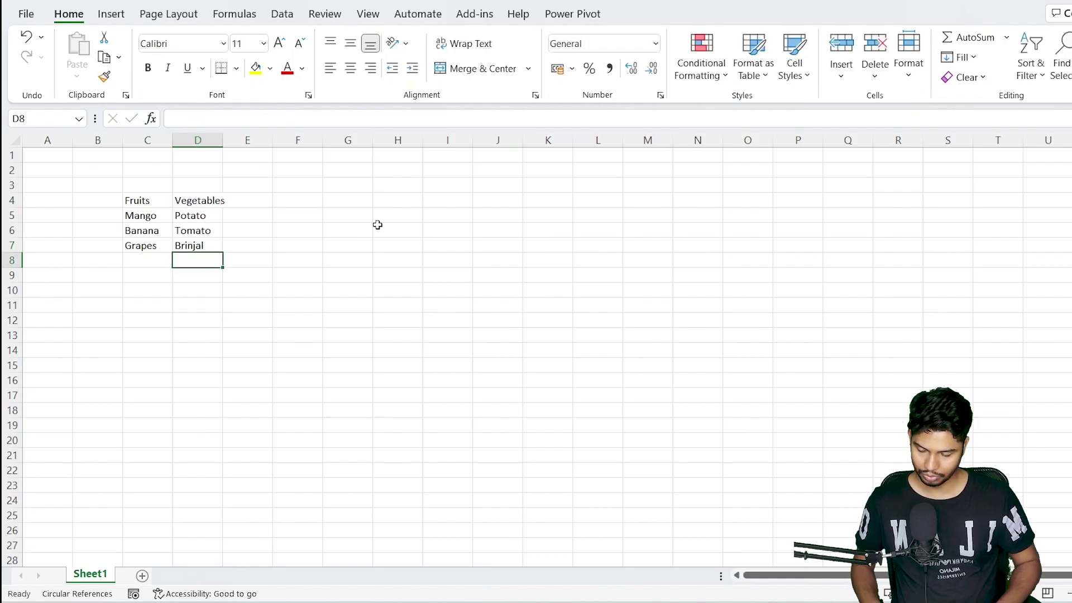
- Make the C4:D4 headers bold with a yellow fill
{"action": "key", "text": "Up"}
{"action": "key", "text": "Left"}
{"action": "key", "text": "ctrl+Up"}
{"action": "key", "text": "shift+Right"}
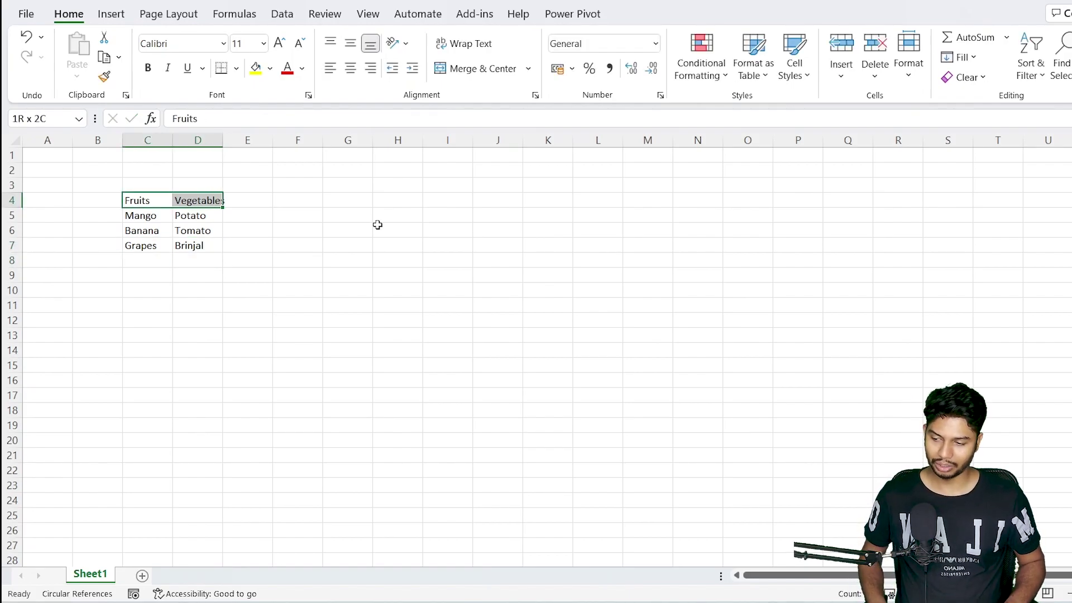
{"action": "key", "text": "ctrl+b"}
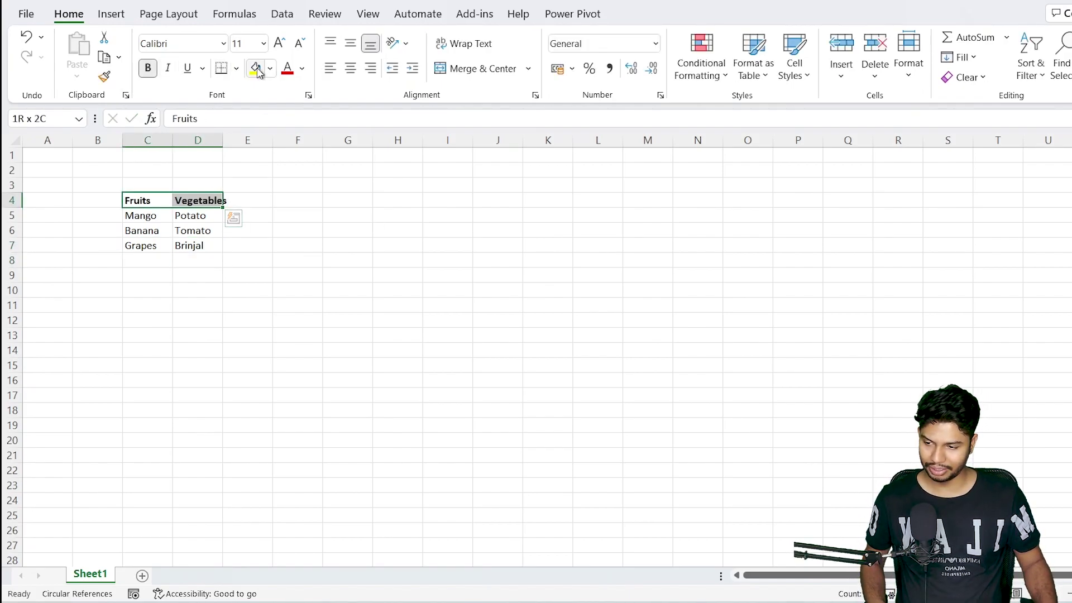
{"action": "left_click", "coordinate": [256, 69]}
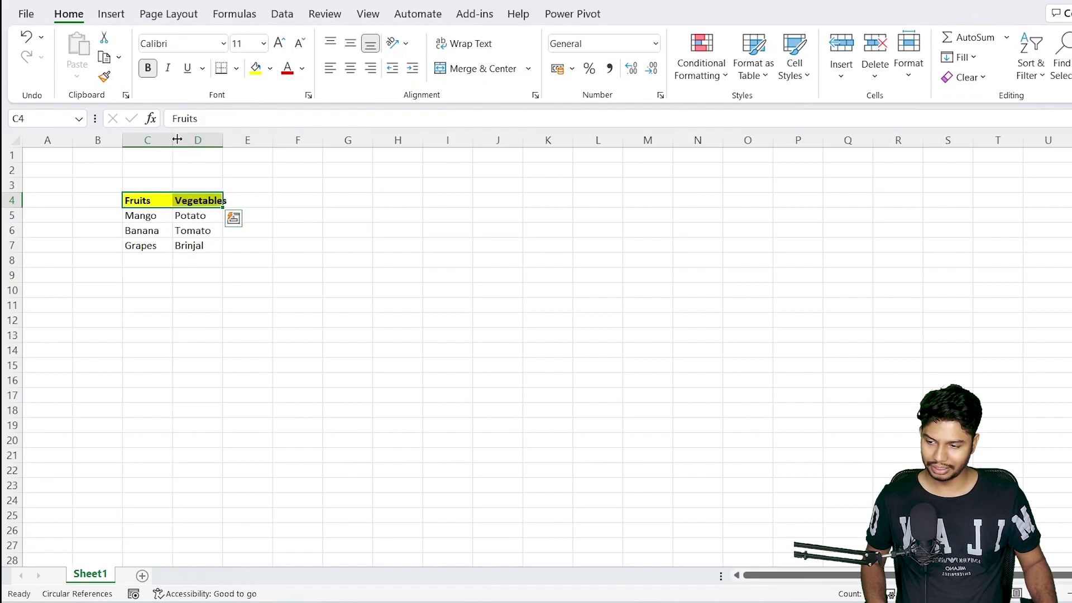
- Widen columns C and D to fit the table contents
{"action": "double_click", "coordinate": [177, 140]}
{"action": "left_click_drag", "start_coordinate": [213, 139], "coordinate": [262, 140]}
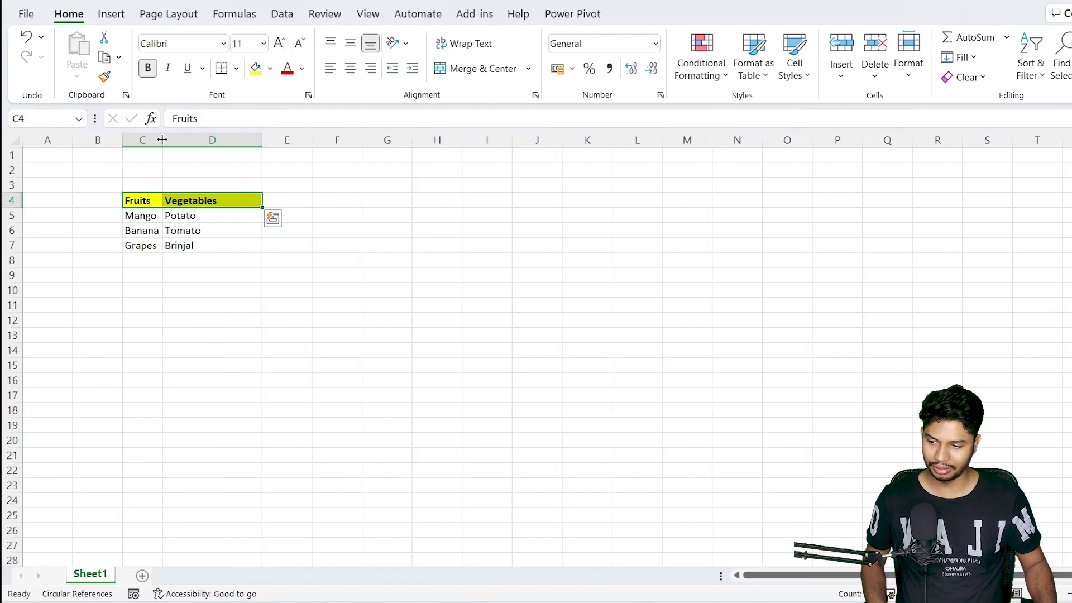
{"action": "left_click_drag", "start_coordinate": [161, 140], "coordinate": [204, 140]}
{"action": "left_click", "coordinate": [432, 249]}
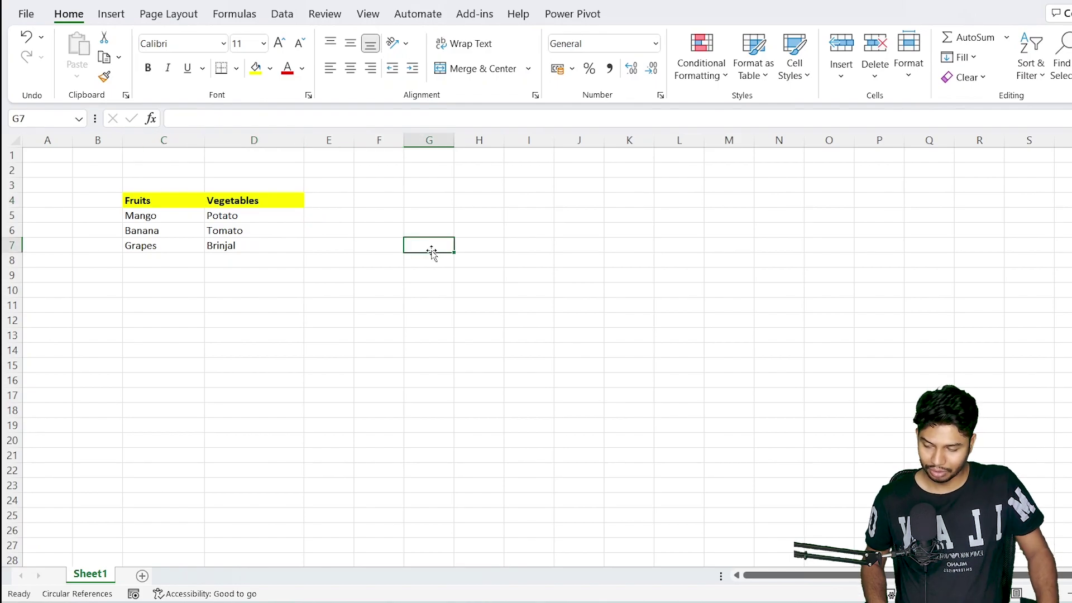
{"action": "left_click", "coordinate": [442, 214]}
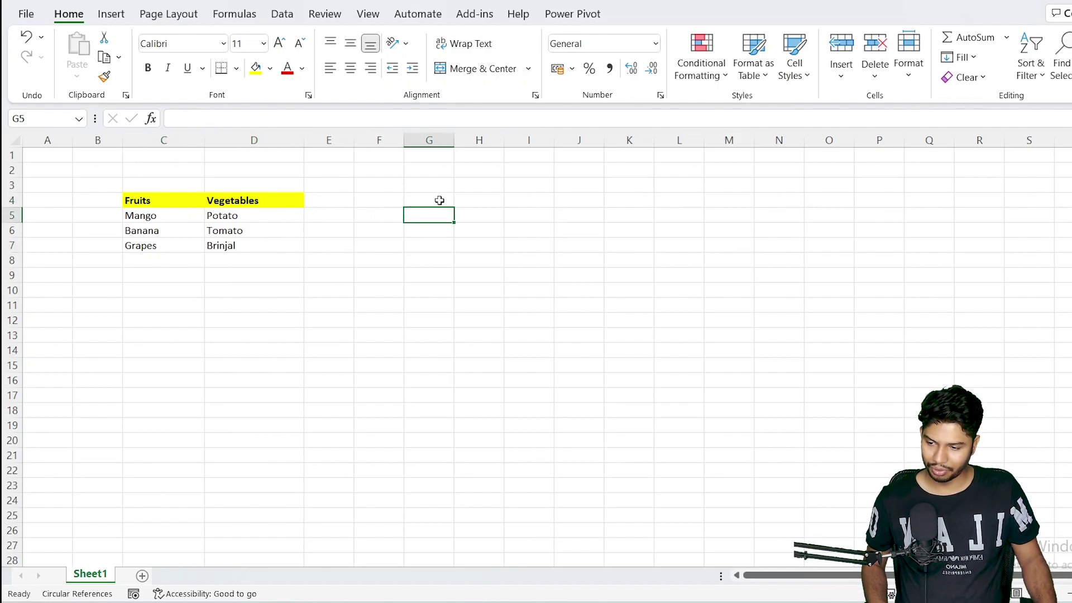
{"action": "left_click", "coordinate": [439, 200]}
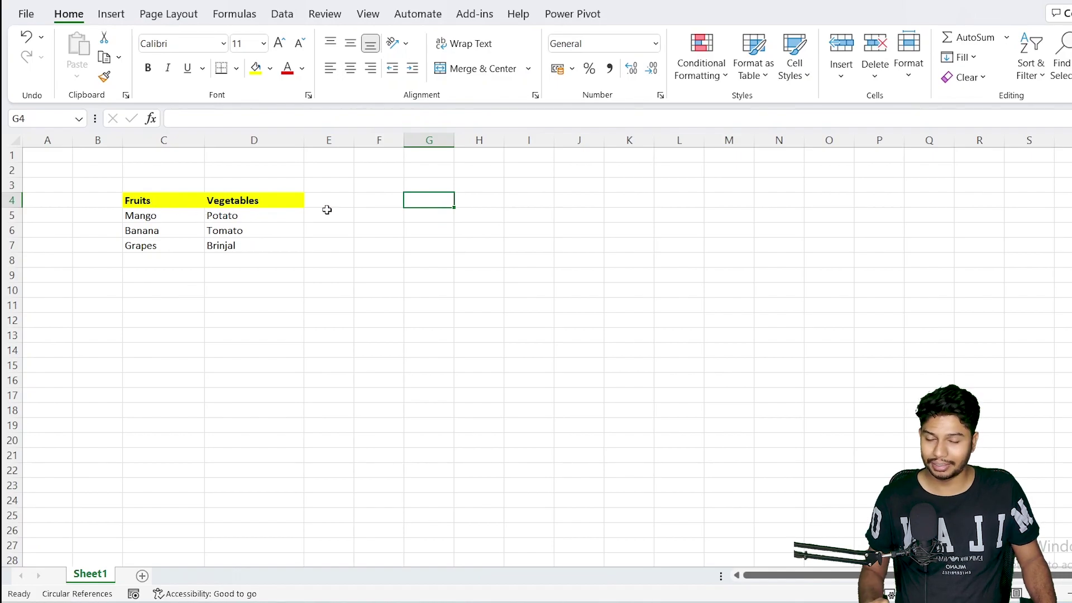
- Add a data validation List to G4 with source =$C$4:$D$4
{"action": "left_click", "coordinate": [281, 14]}
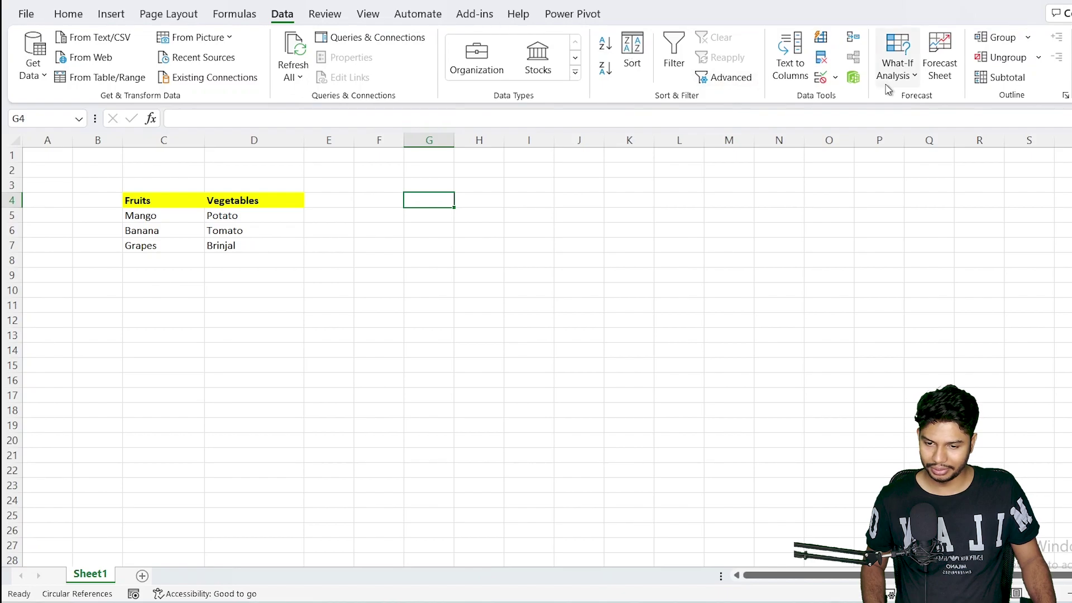
{"action": "left_click", "coordinate": [835, 77]}
{"action": "left_click", "coordinate": [851, 98]}
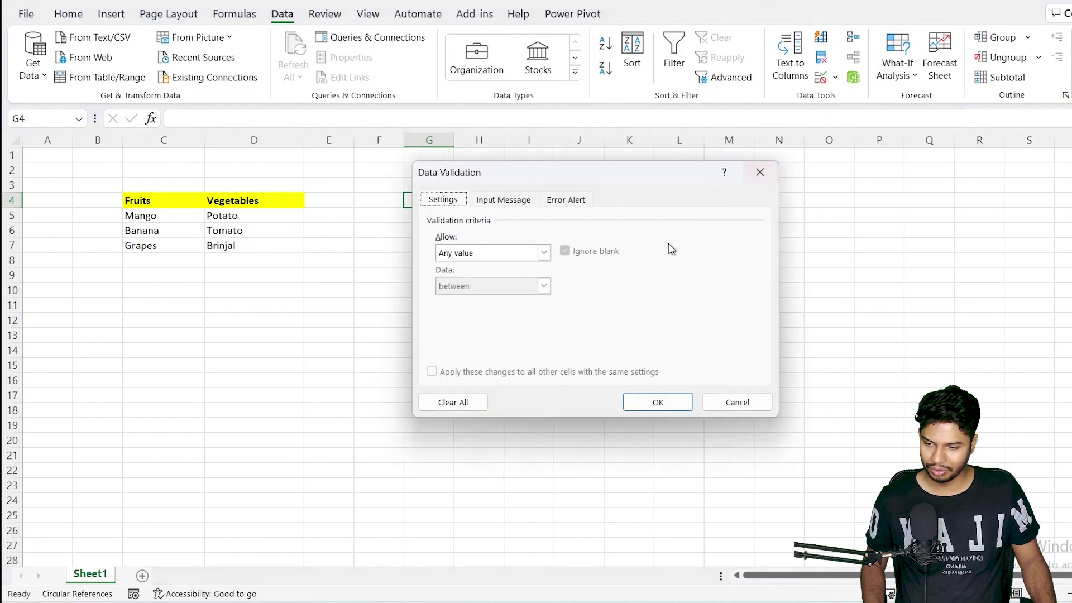
{"action": "left_click", "coordinate": [544, 253]}
{"action": "left_click", "coordinate": [483, 300]}
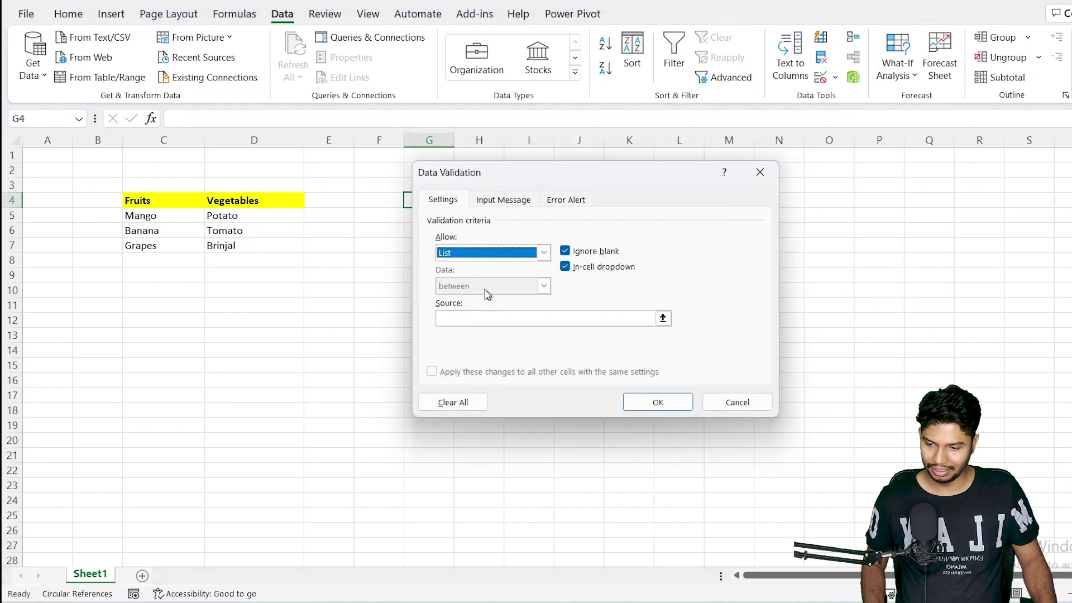
{"action": "left_click", "coordinate": [490, 319]}
{"action": "left_click_drag", "start_coordinate": [140, 200], "coordinate": [251, 200]}
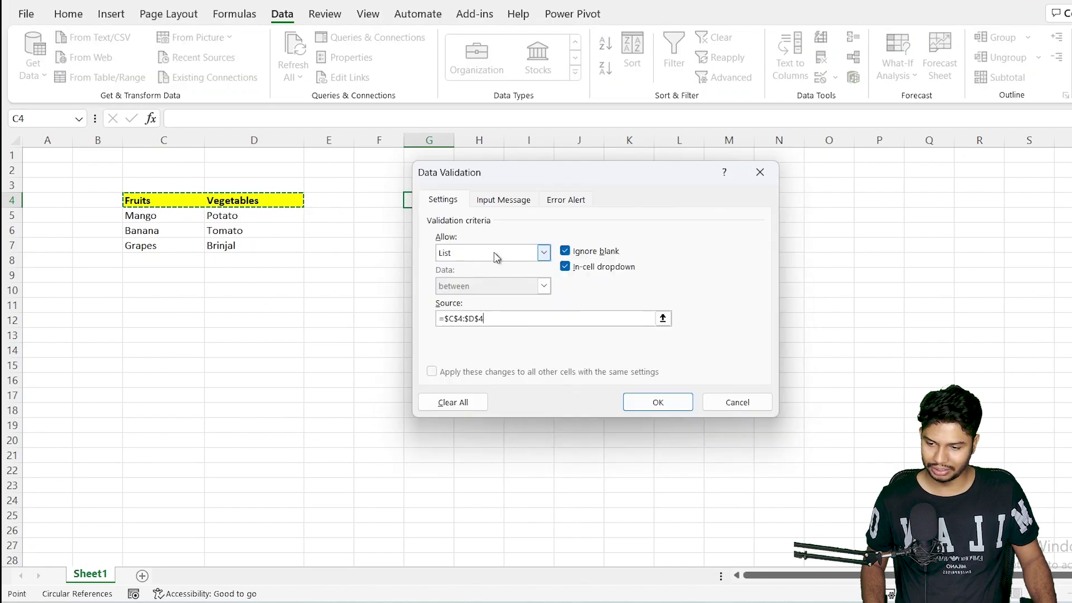
{"action": "left_click", "coordinate": [658, 402]}
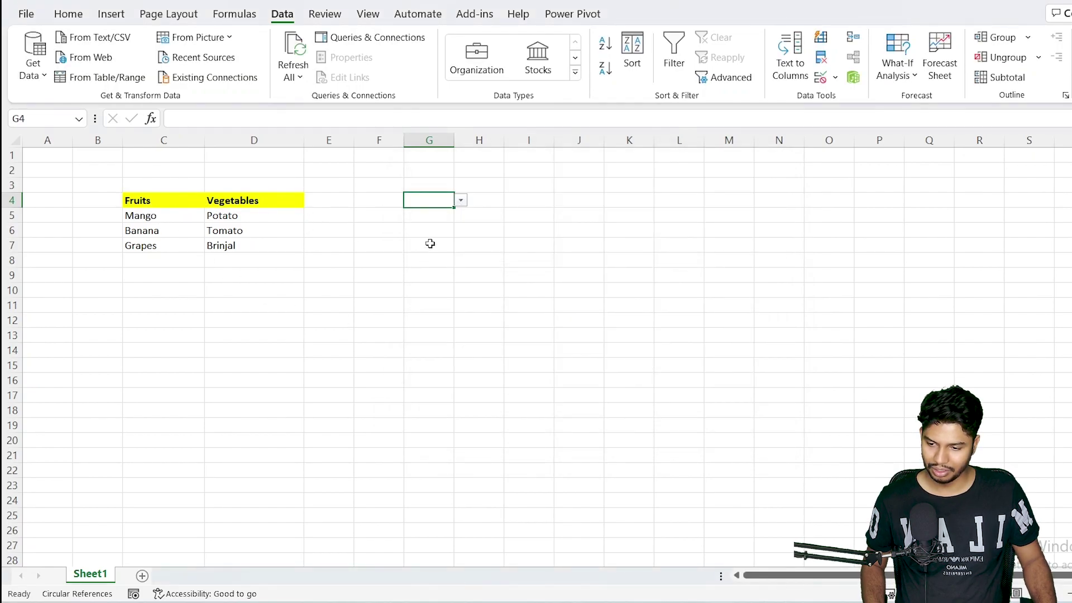
- Try G4's drop-down between Fruits and Vegetables, leaving Vegetables selected
{"action": "left_click", "coordinate": [462, 203]}
{"action": "left_click", "coordinate": [439, 223]}
{"action": "left_click", "coordinate": [462, 201]}
{"action": "left_click", "coordinate": [453, 222]}
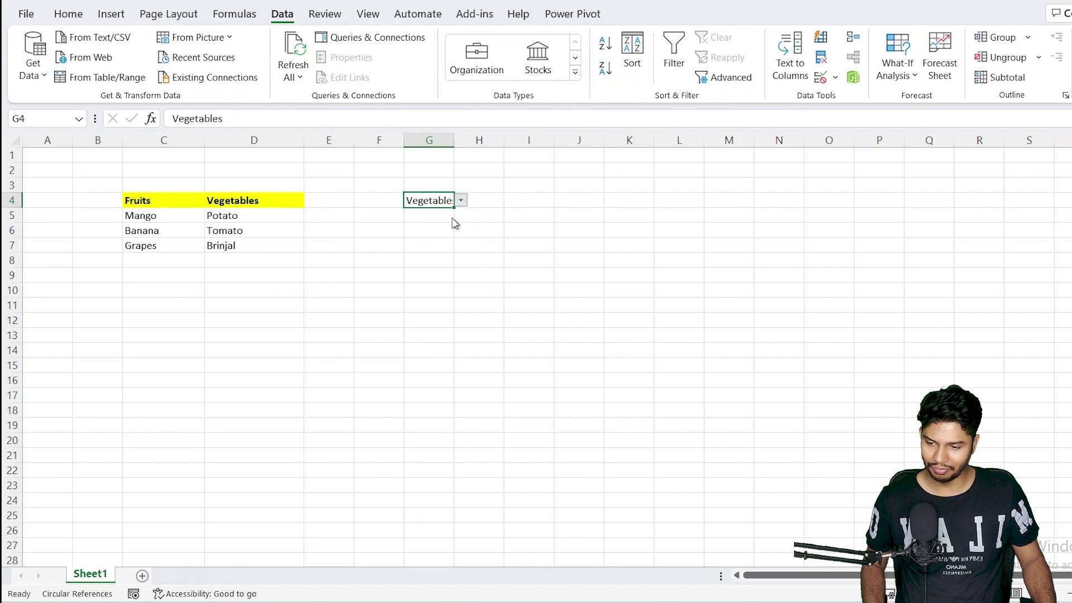
{"action": "left_click", "coordinate": [461, 199]}
{"action": "left_click", "coordinate": [429, 213]}
{"action": "left_click", "coordinate": [461, 199]}
{"action": "left_click", "coordinate": [440, 222]}
{"action": "left_click", "coordinate": [479, 215]}
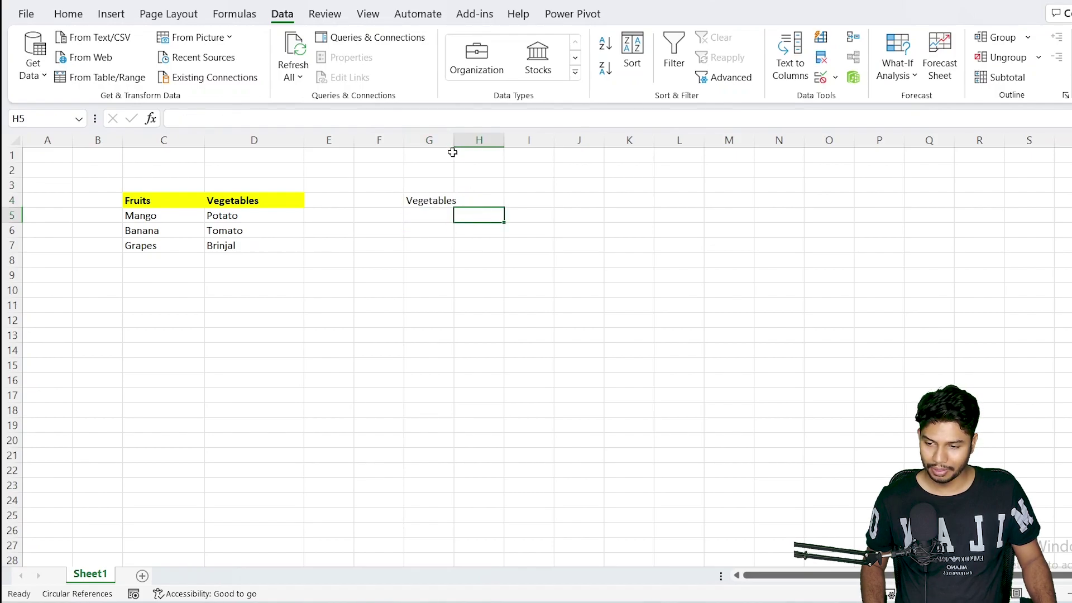
- Widen column G so the Vegetables entry fits
{"action": "left_click_drag", "start_coordinate": [453, 140], "coordinate": [471, 140]}
{"action": "left_click", "coordinate": [590, 213]}
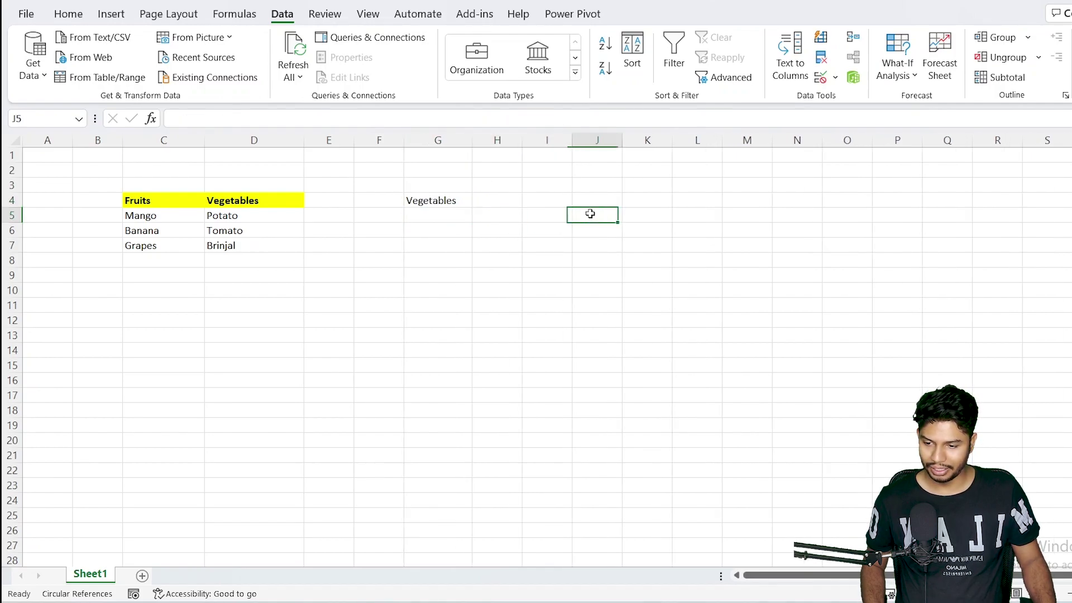
{"action": "left_click", "coordinate": [504, 200]}
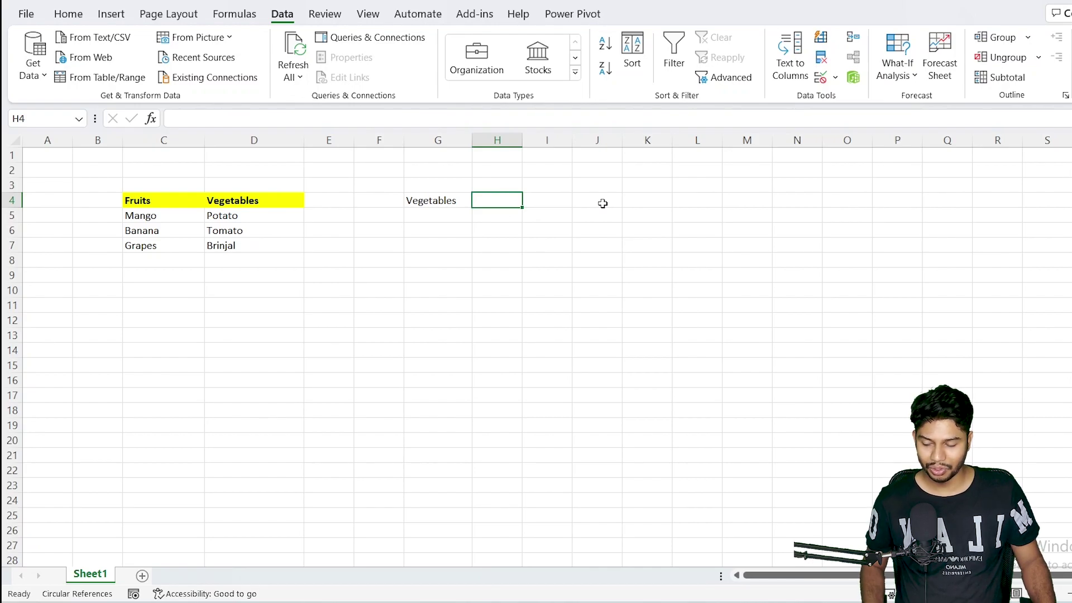
{"action": "left_click_drag", "start_coordinate": [244, 216], "coordinate": [226, 246]}
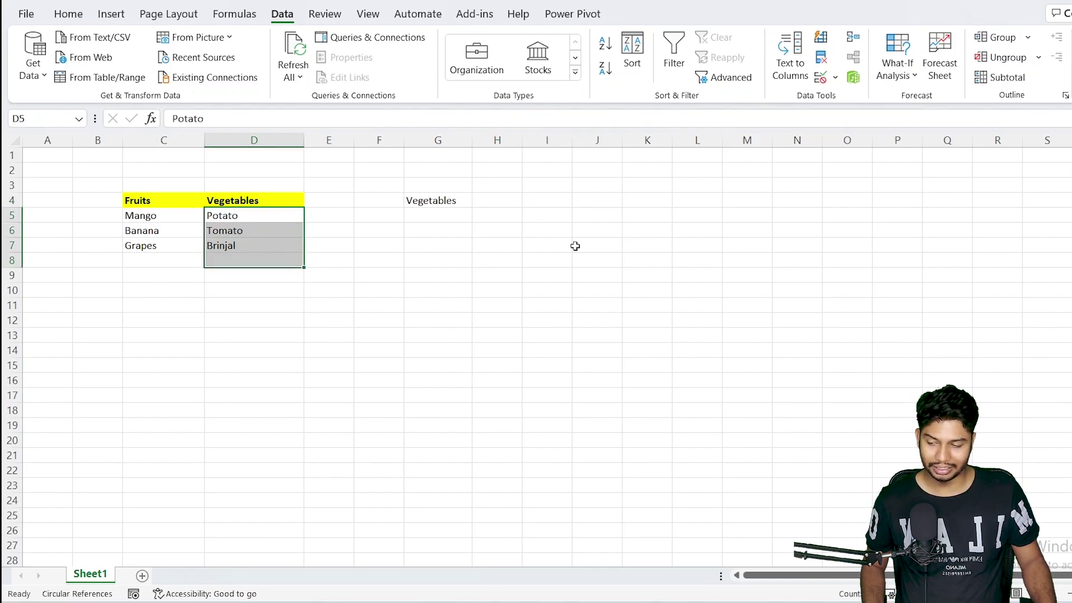
{"action": "left_click", "coordinate": [593, 245]}
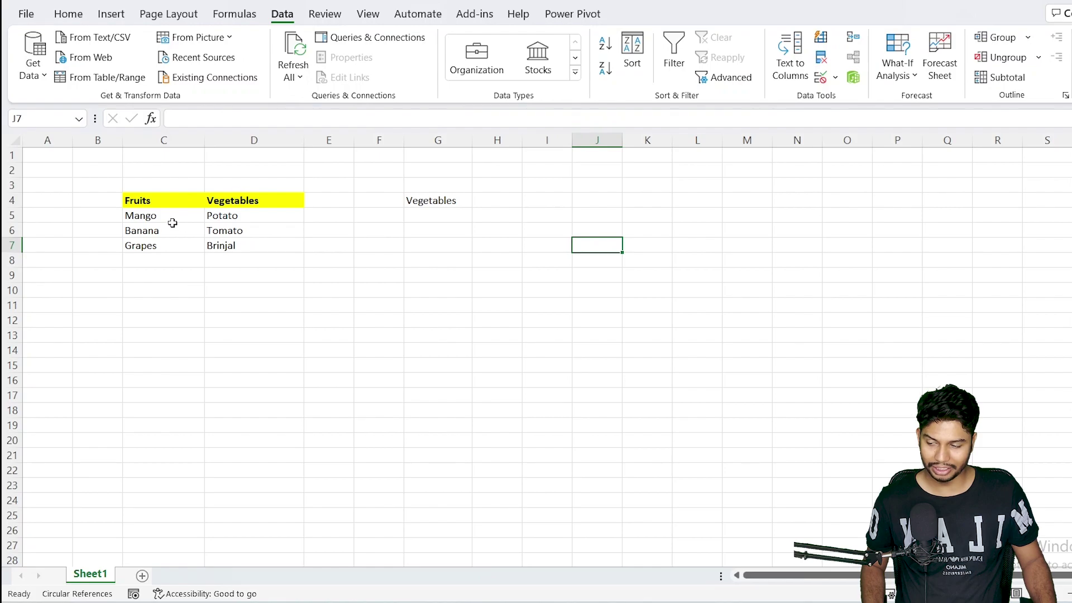
{"action": "left_click_drag", "start_coordinate": [174, 202], "coordinate": [237, 250]}
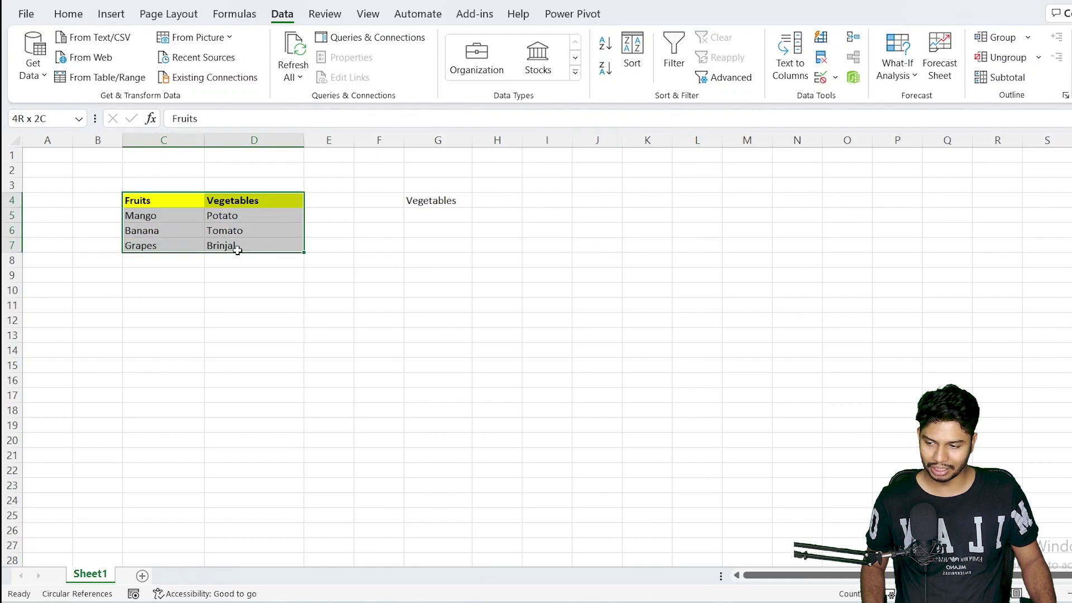
- Create named ranges from the top row of C4:D7 with Create from Selection
{"action": "left_click", "coordinate": [235, 13]}
{"action": "left_click", "coordinate": [539, 78]}
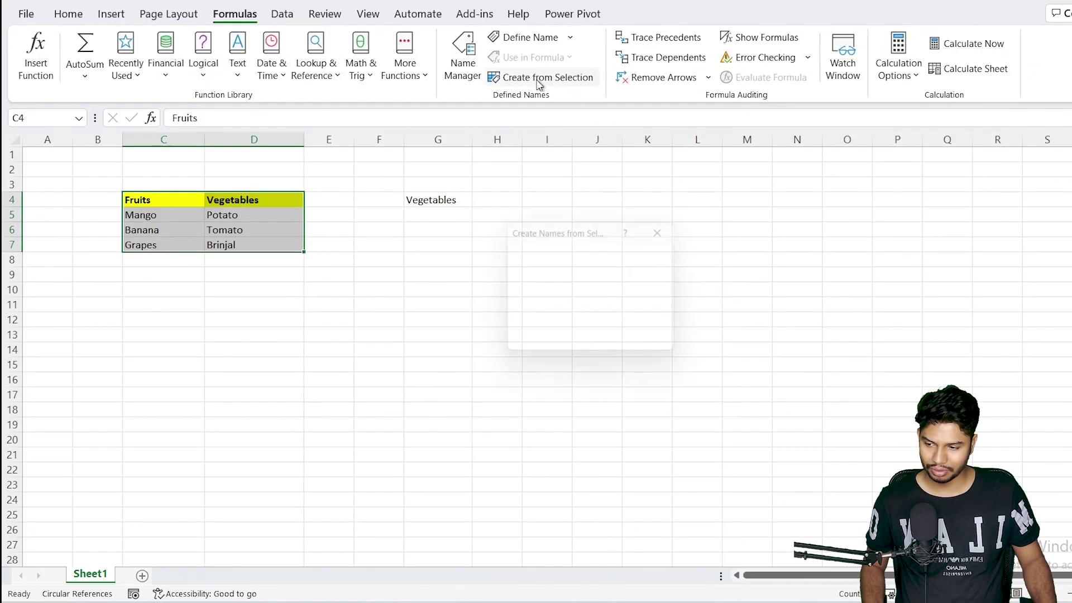
{"action": "left_click", "coordinate": [522, 285]}
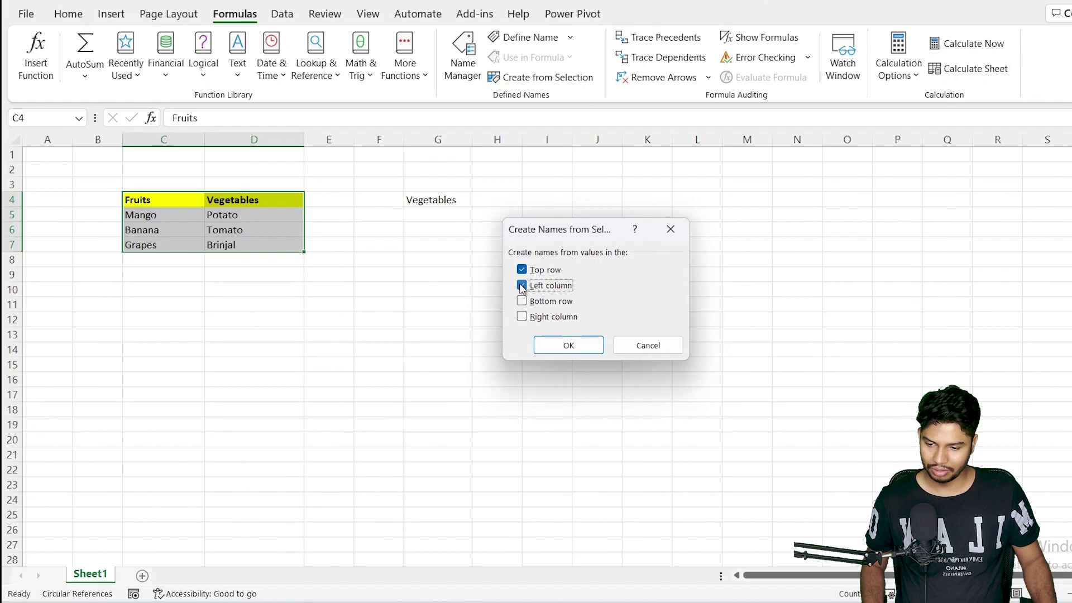
{"action": "left_click", "coordinate": [568, 346]}
{"action": "left_click", "coordinate": [375, 274]}
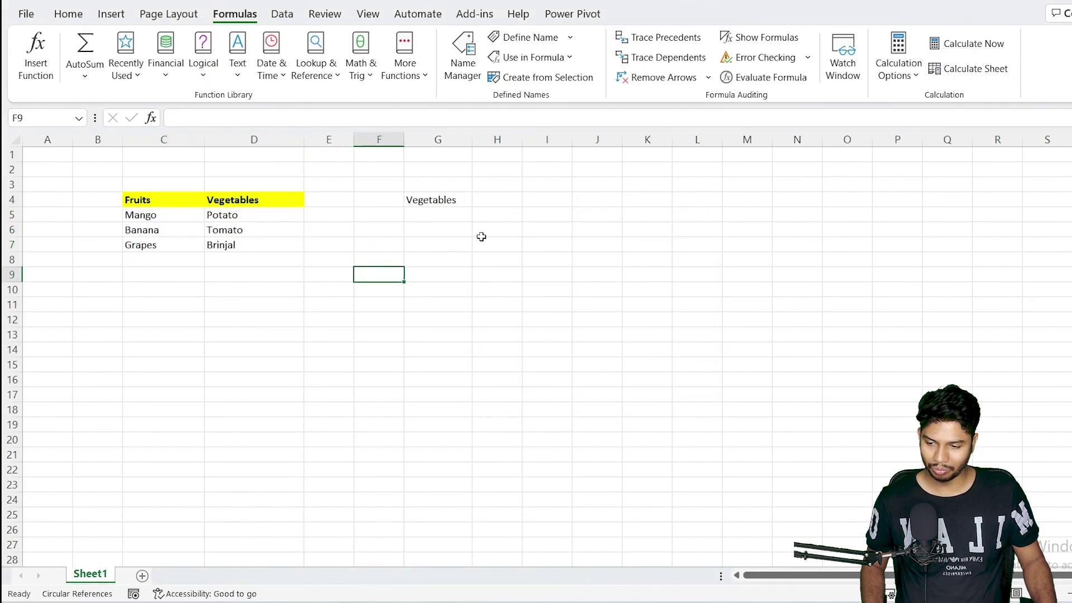
- Test =Fruits and =Vegetables in H4 to check both names, then clear H4
{"action": "left_click", "coordinate": [495, 199]}
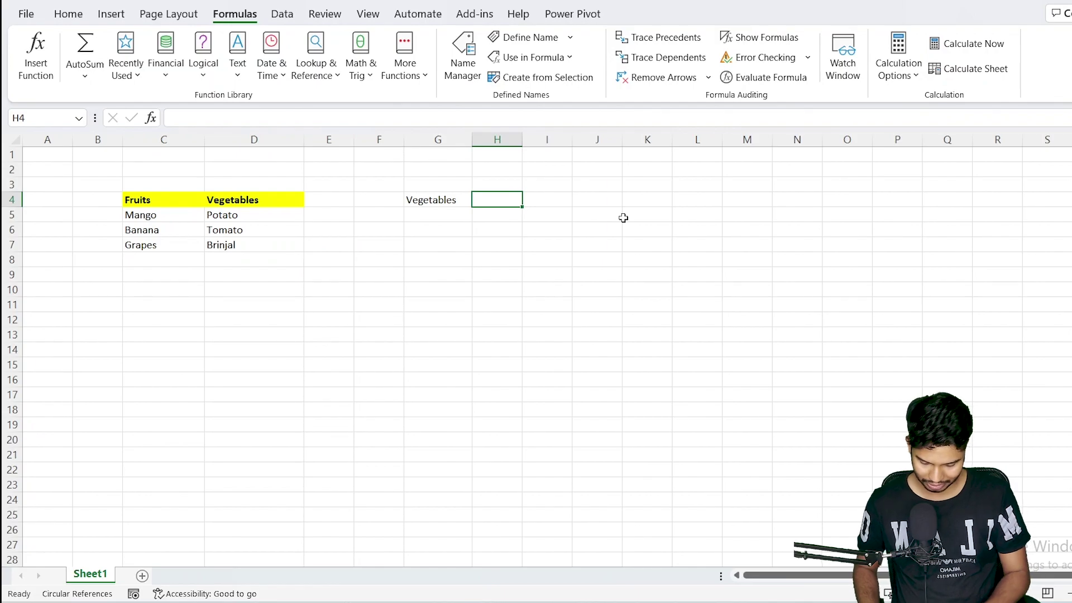
{"action": "type", "text": "="}
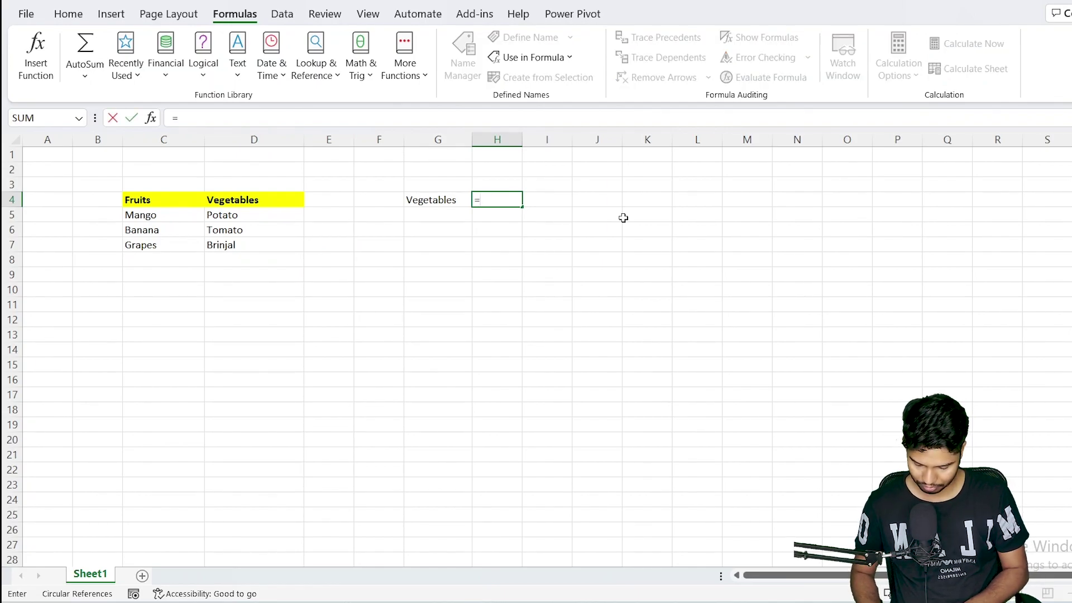
{"action": "type", "text": "Fruits"}
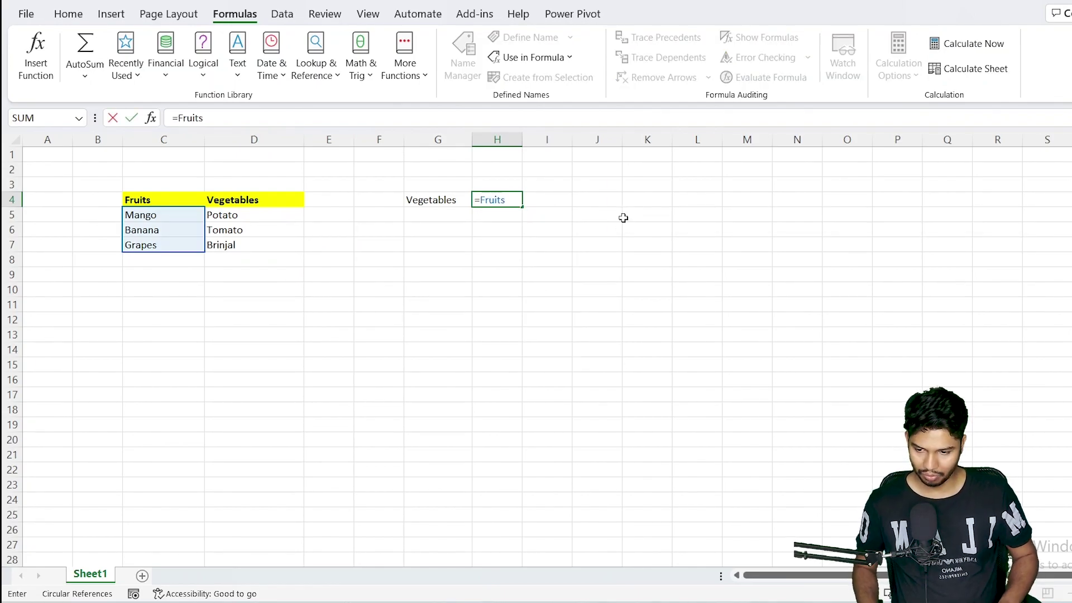
{"action": "key", "text": "ctrl+Return"}
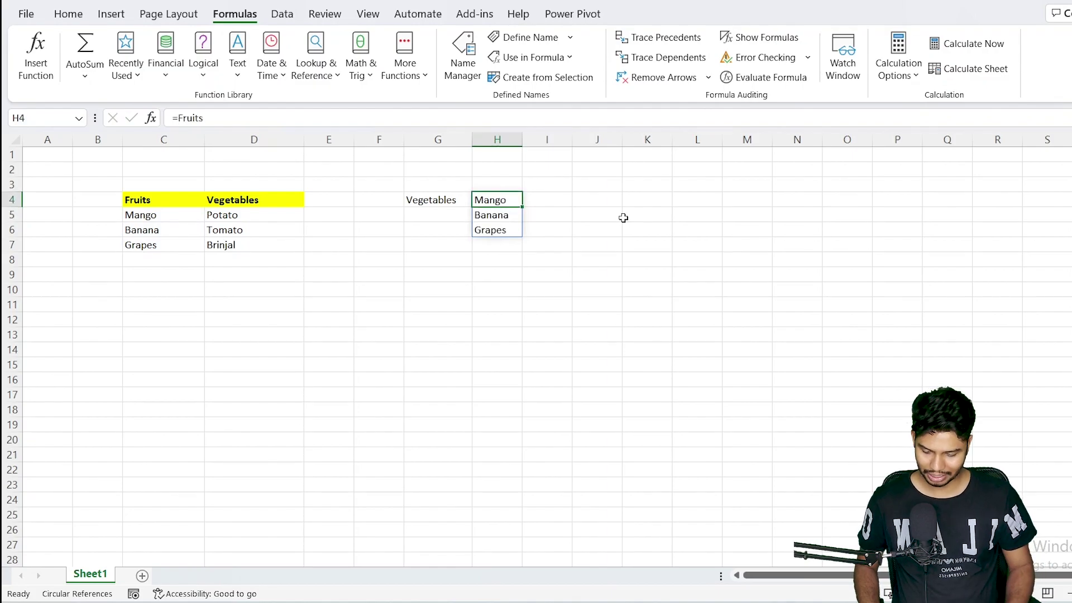
{"action": "type", "text": "="}
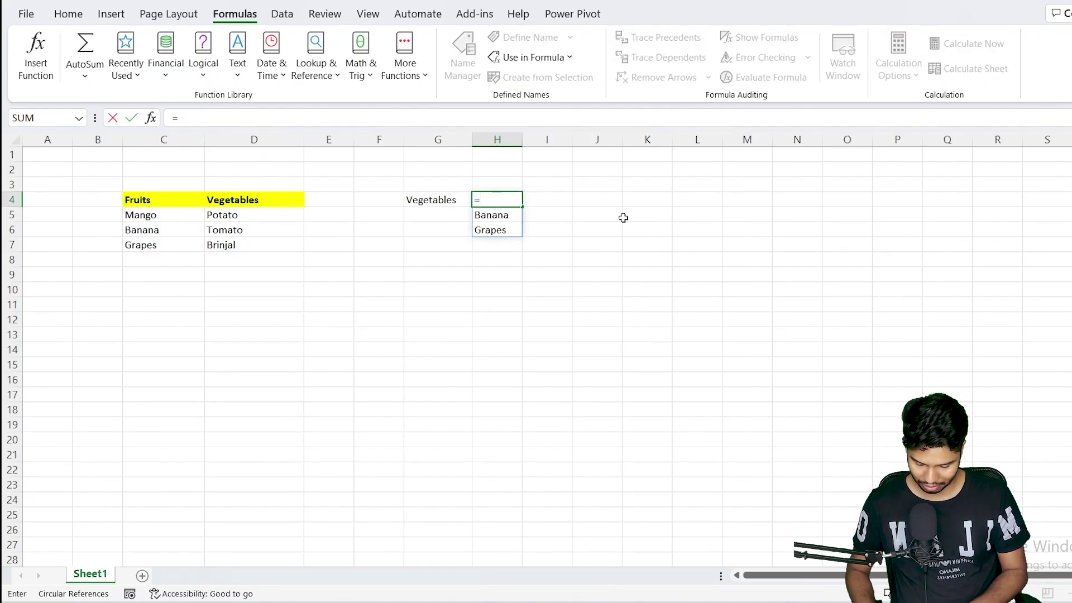
{"action": "type", "text": "veg"}
{"action": "key", "text": "Tab"}
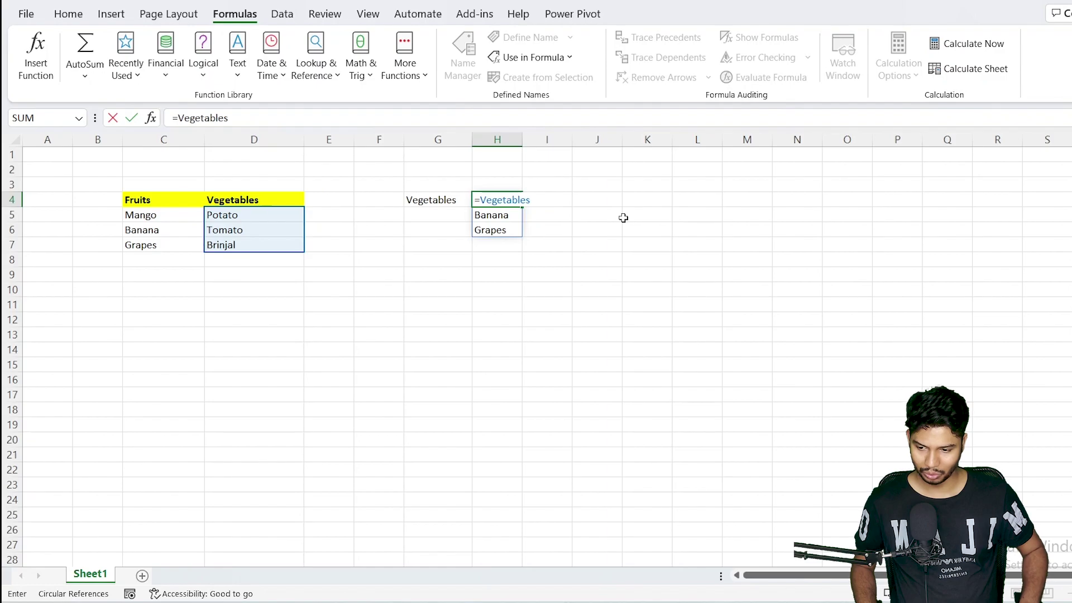
{"action": "key", "text": "Return"}
{"action": "key", "text": "Up"}
{"action": "key", "text": "Up"}
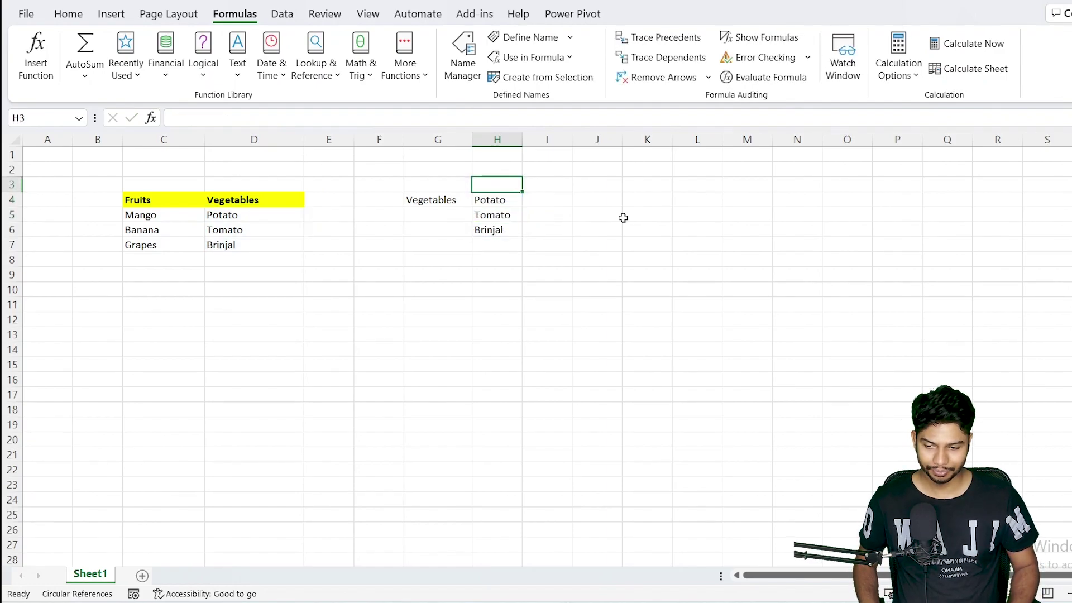
{"action": "key", "text": "Down"}
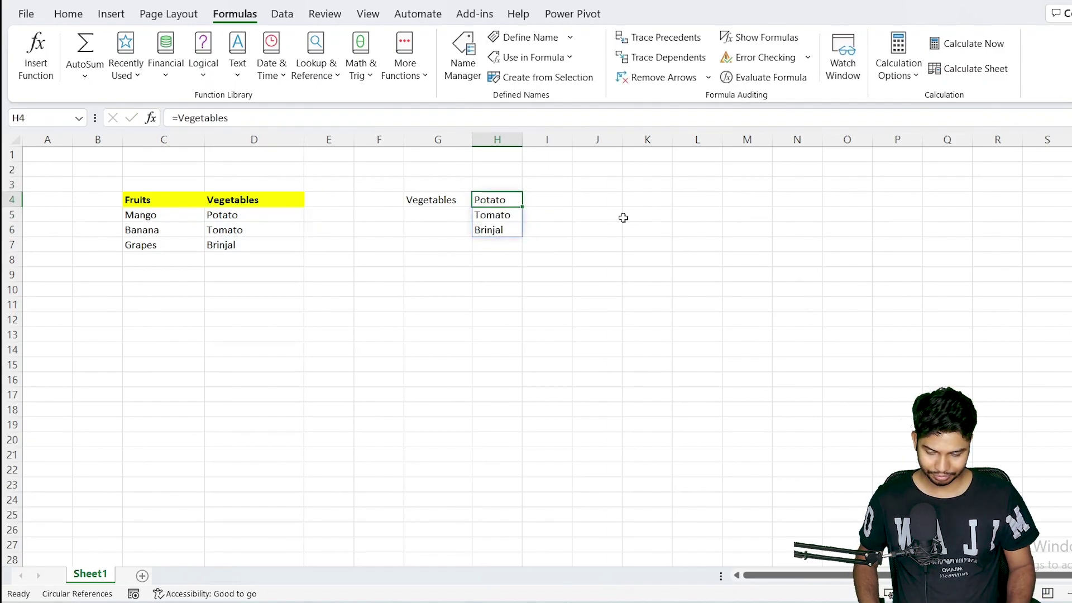
{"action": "key", "text": "Delete"}
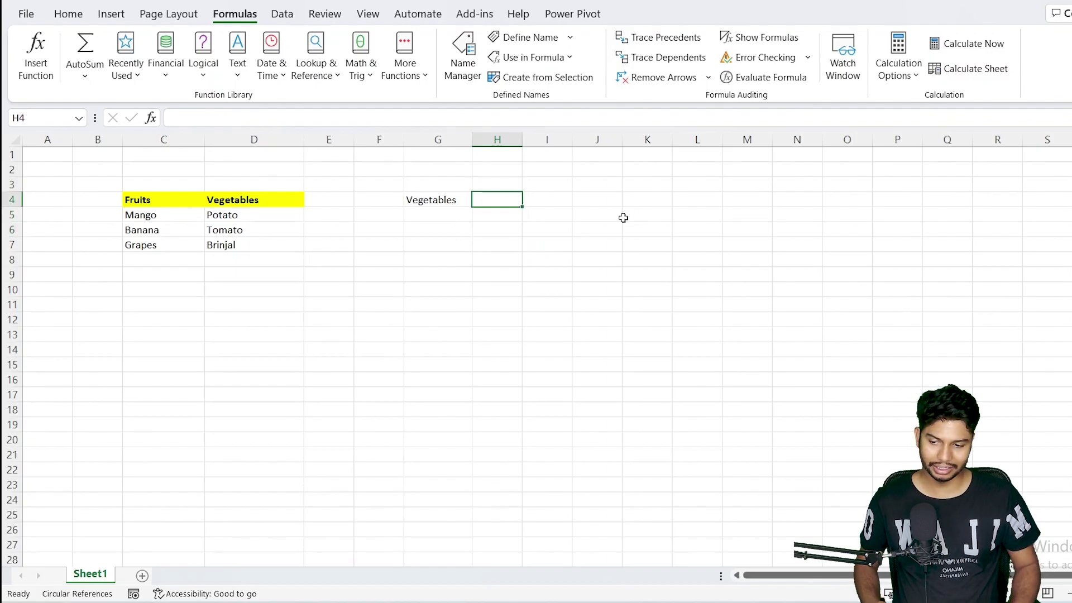
{"action": "key", "text": "Left"}
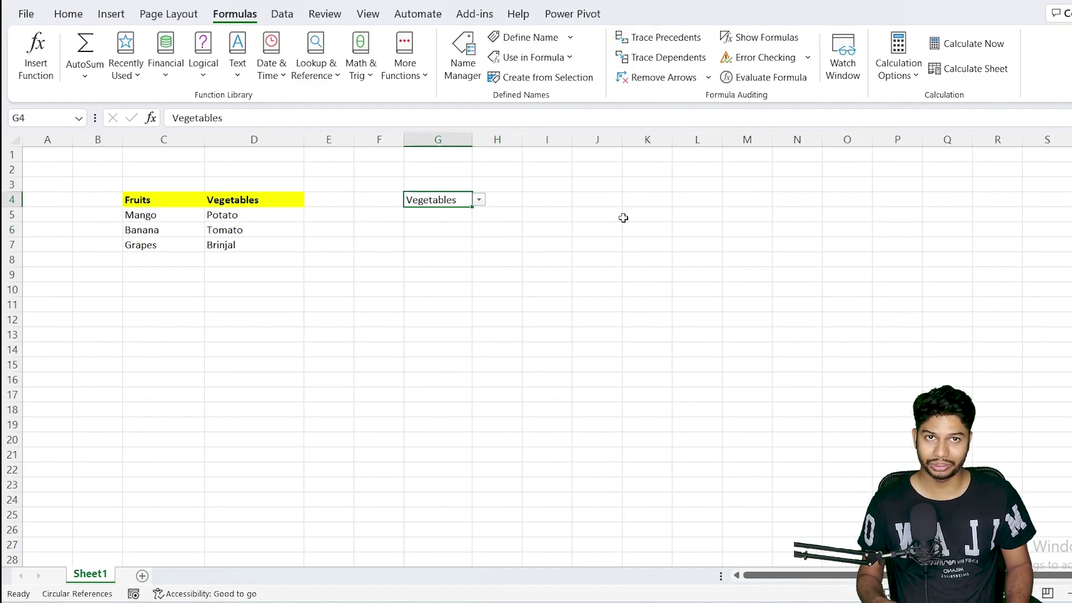
{"action": "key", "text": "Right"}
- Enter =G4 in H4 and widen column H to fit Vegetables
{"action": "type", "text": "="}
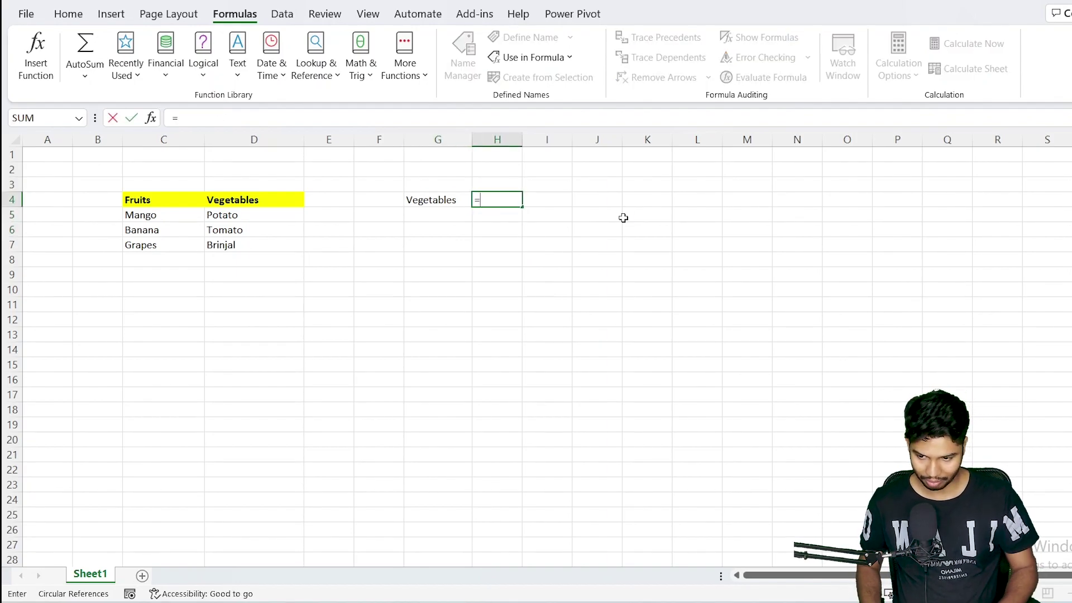
{"action": "key", "text": "Left"}
{"action": "key", "text": "Return"}
{"action": "key", "text": "Up"}
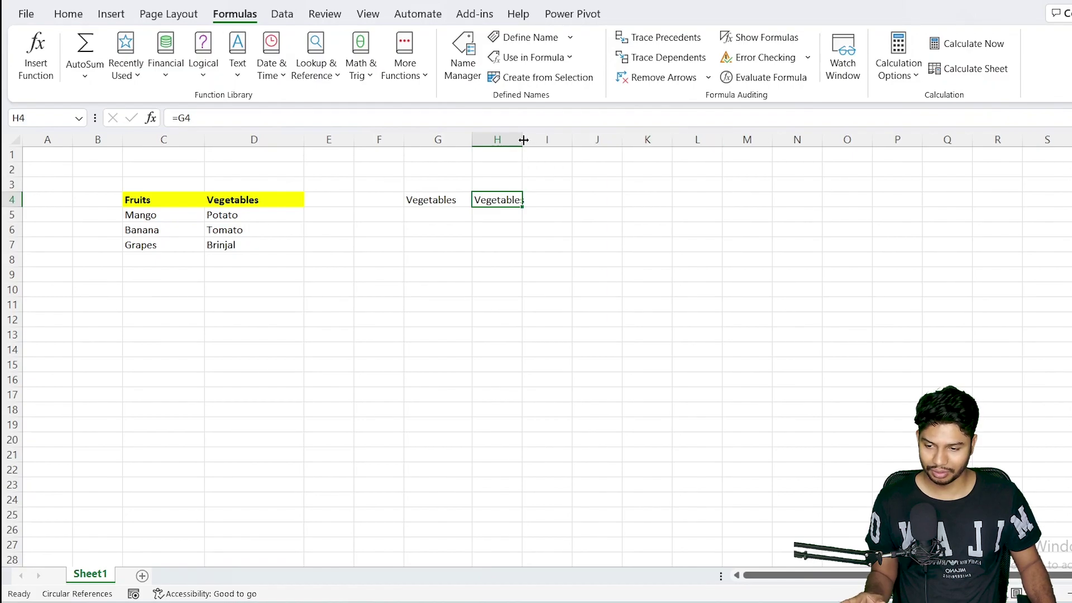
{"action": "left_click_drag", "start_coordinate": [524, 140], "coordinate": [545, 140]}
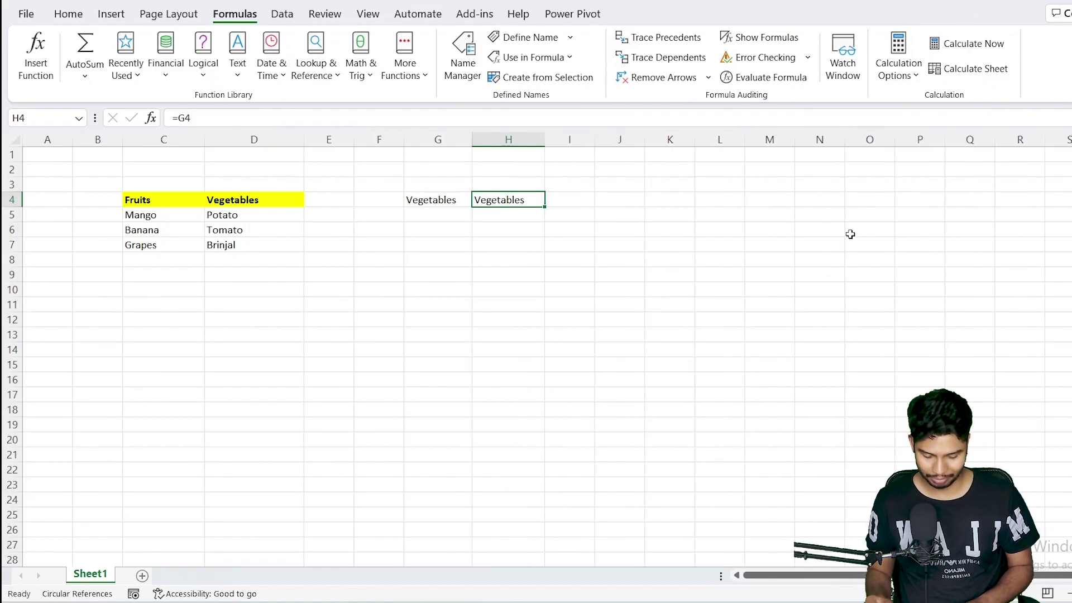
- Replace H4's formula with =Vegetables, spilling Potato, Tomato and Brinjal
{"action": "key", "text": "F2"}
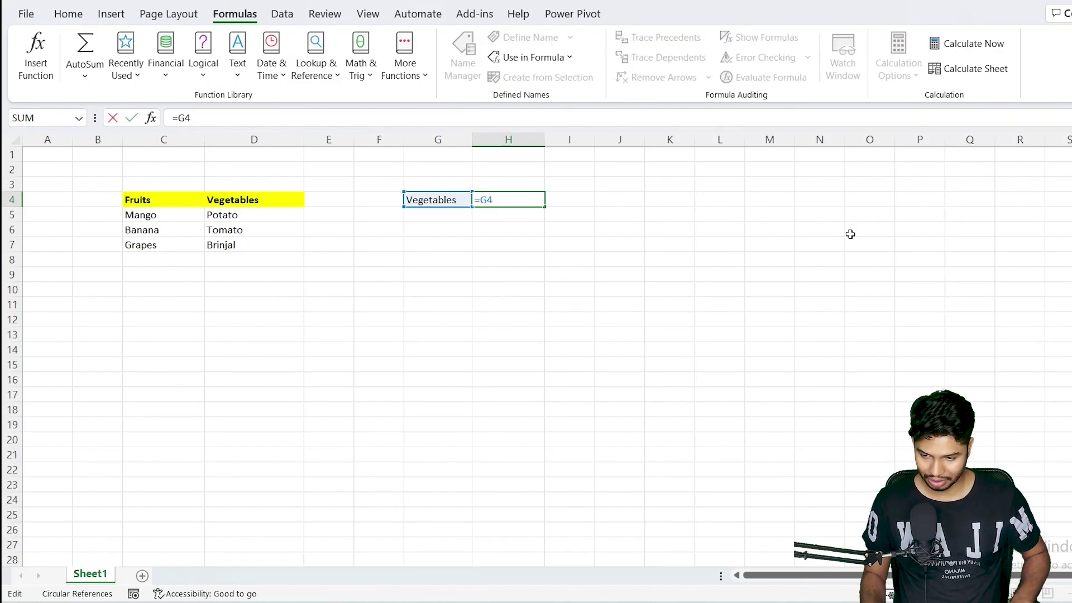
{"action": "key", "text": "Escape"}
{"action": "type", "text": "=ve"}
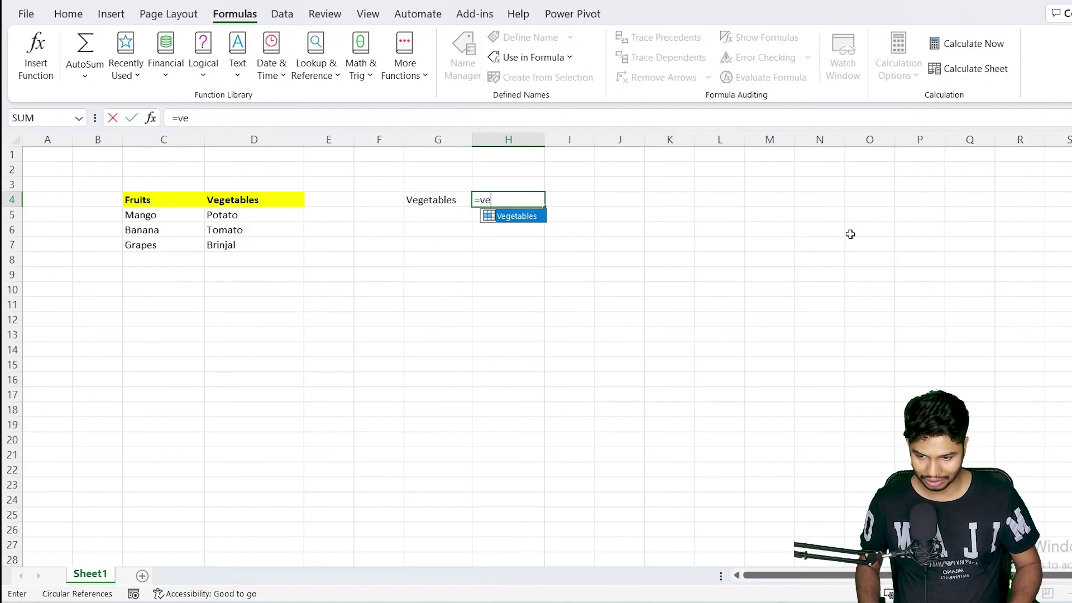
{"action": "key", "text": "Tab"}
{"action": "key", "text": "ctrl+Return"}
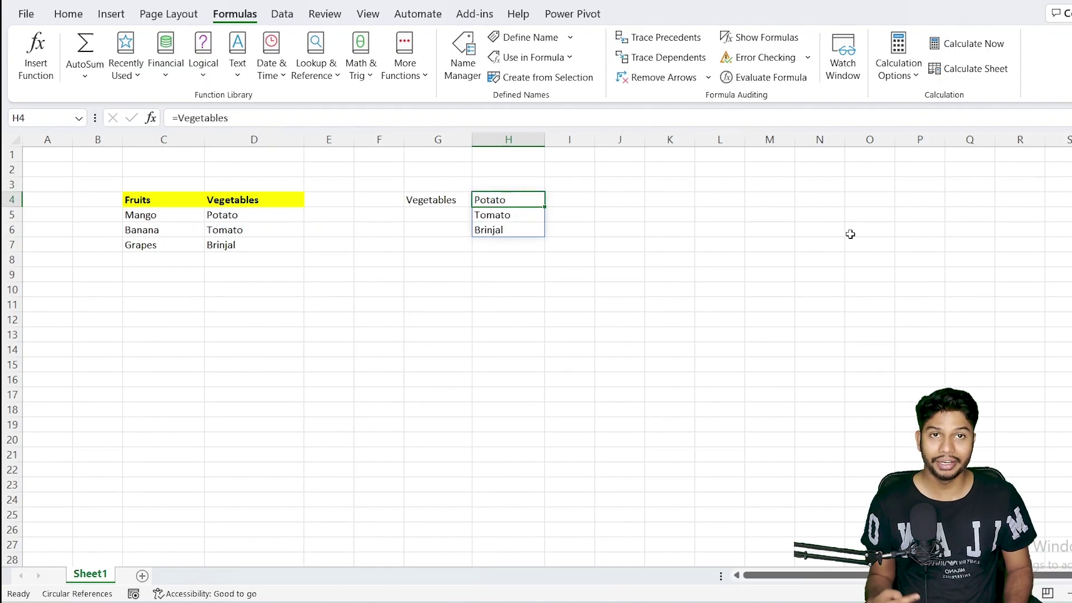
{"action": "key", "text": "Up"}
{"action": "key", "text": "Down"}
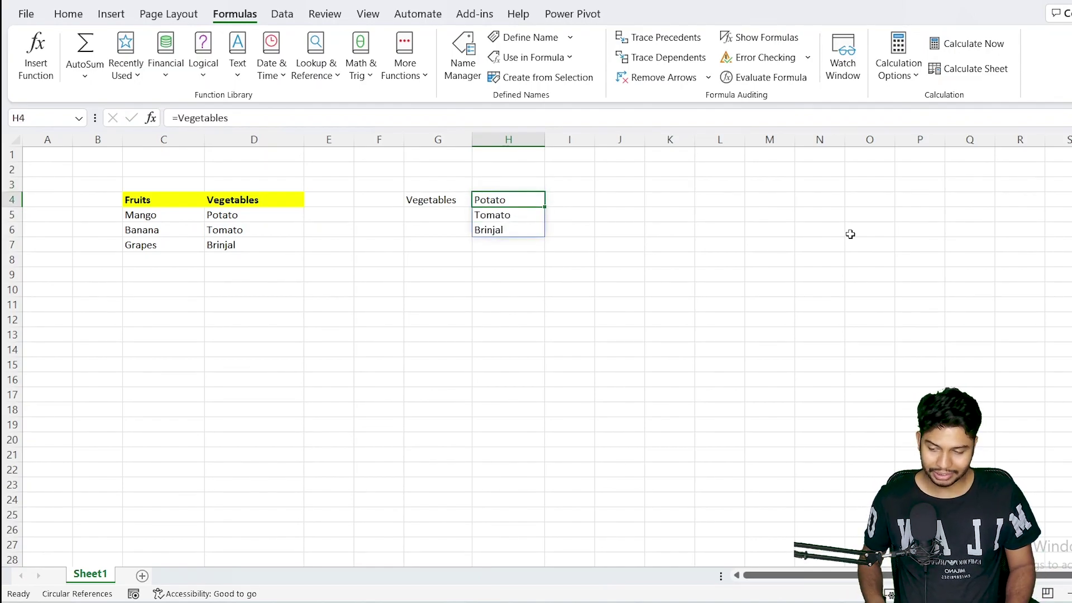
- Start a G4 reference in H4, cancel it, and retype =Vegetables
{"action": "key", "text": "F2"}
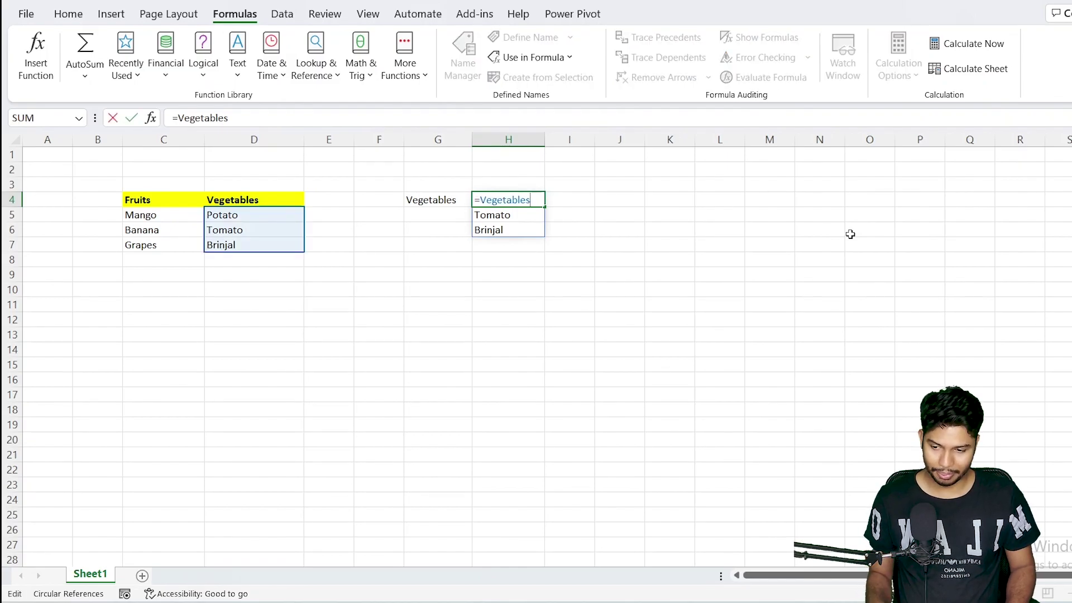
{"action": "key", "text": "Escape"}
{"action": "type", "text": "="}
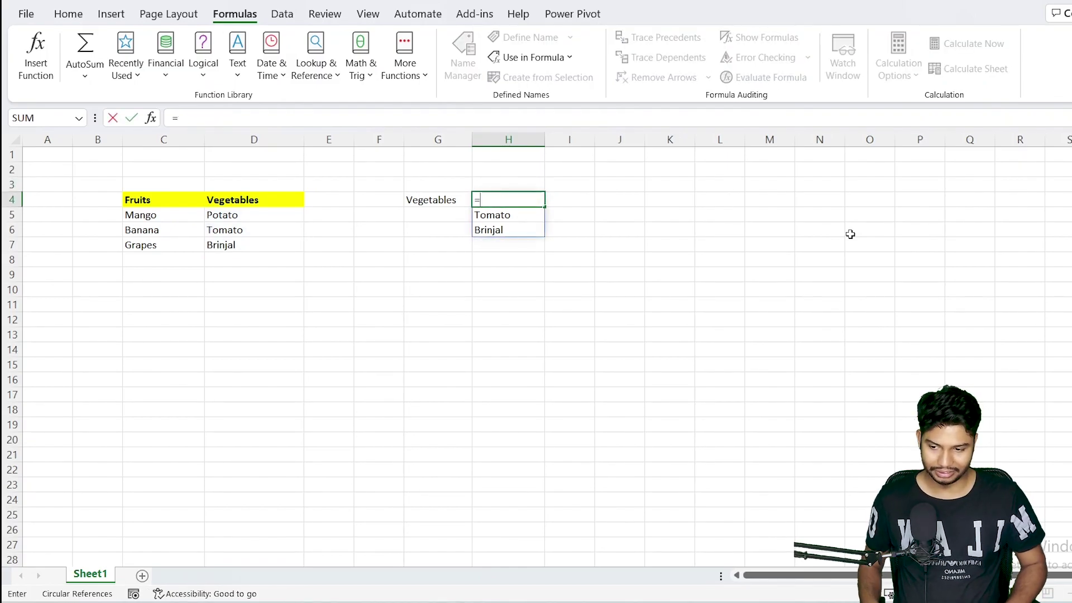
{"action": "key", "text": "Left"}
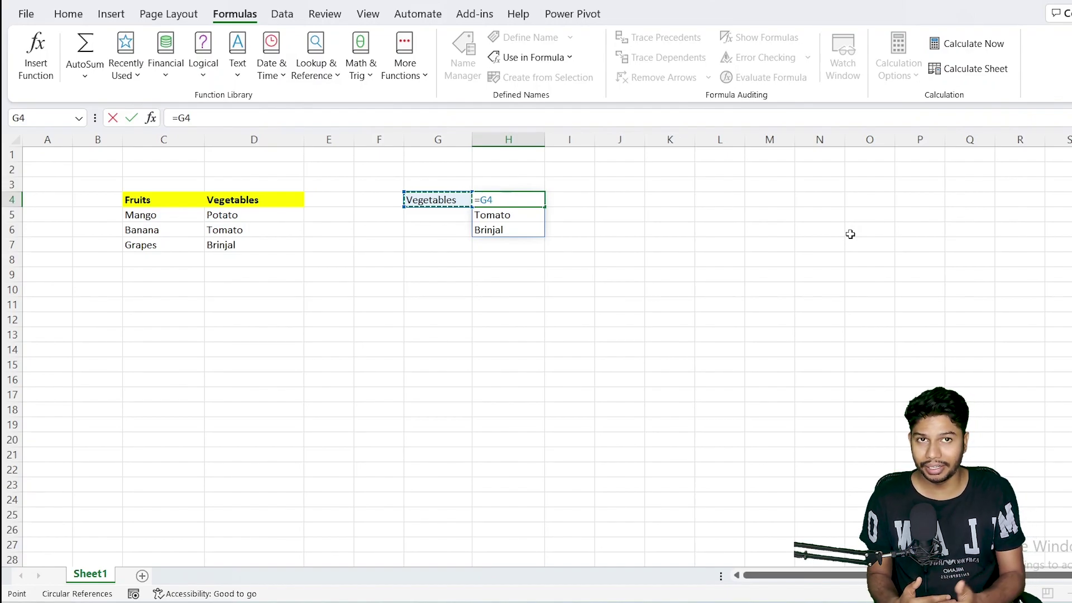
{"action": "key", "text": "Escape"}
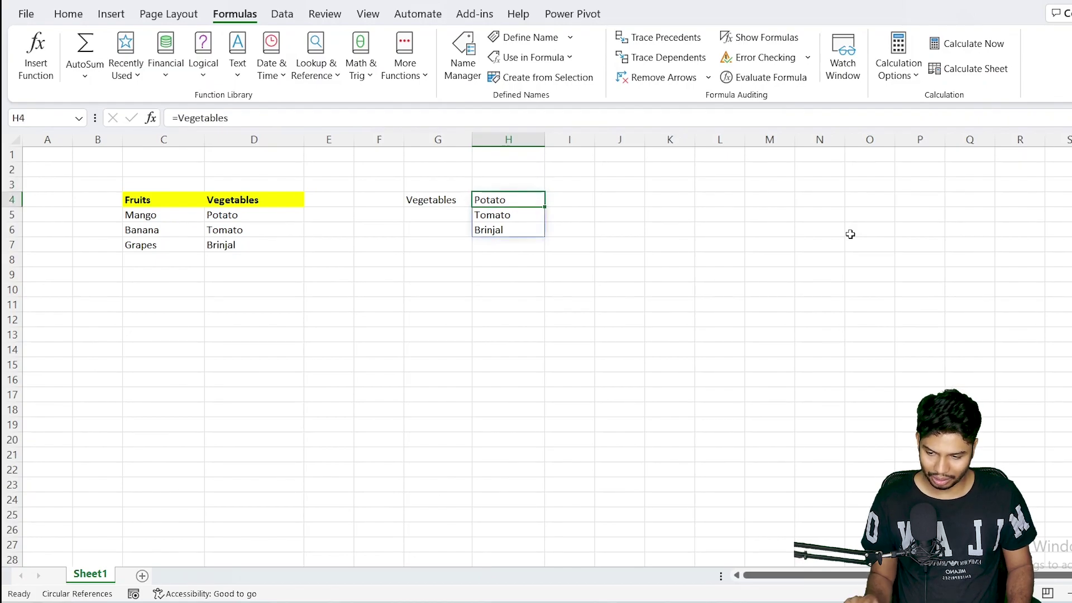
{"action": "key", "text": "Left"}
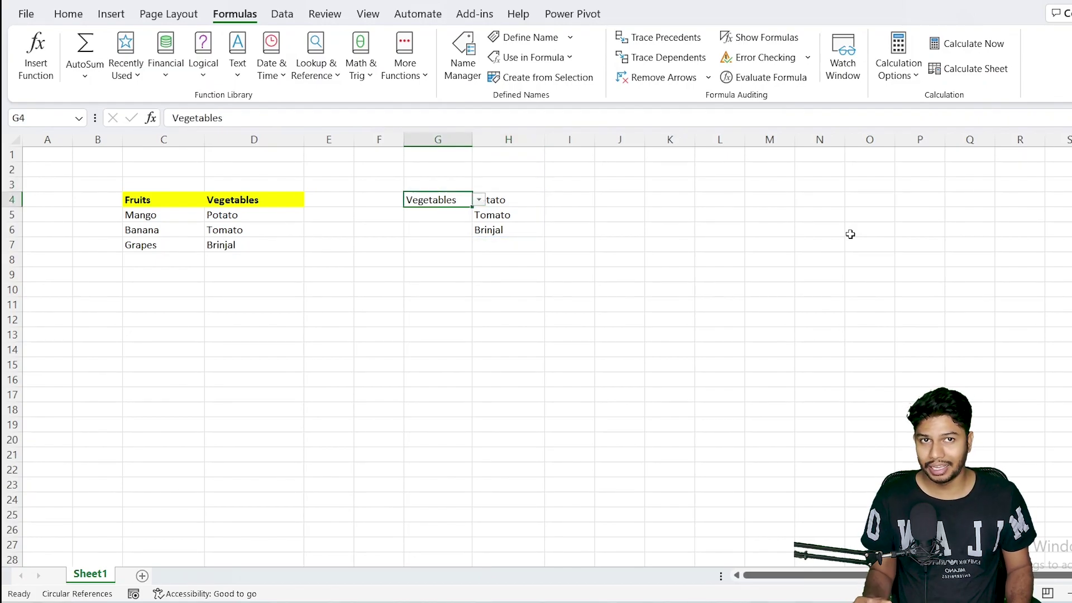
{"action": "key", "text": "Right"}
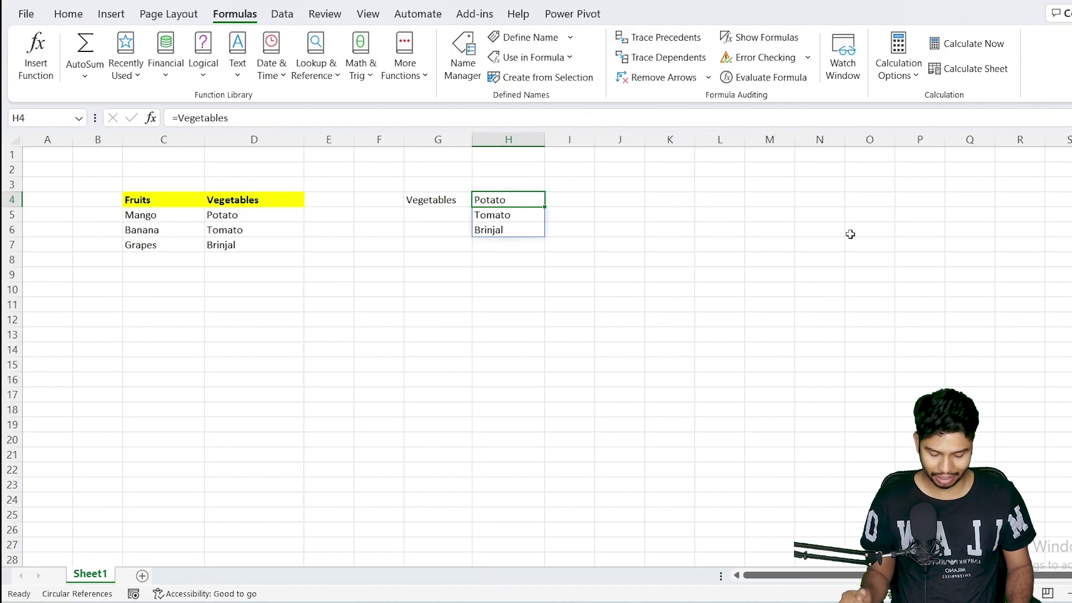
{"action": "type", "text": "=veg"}
{"action": "key", "text": "Tab"}
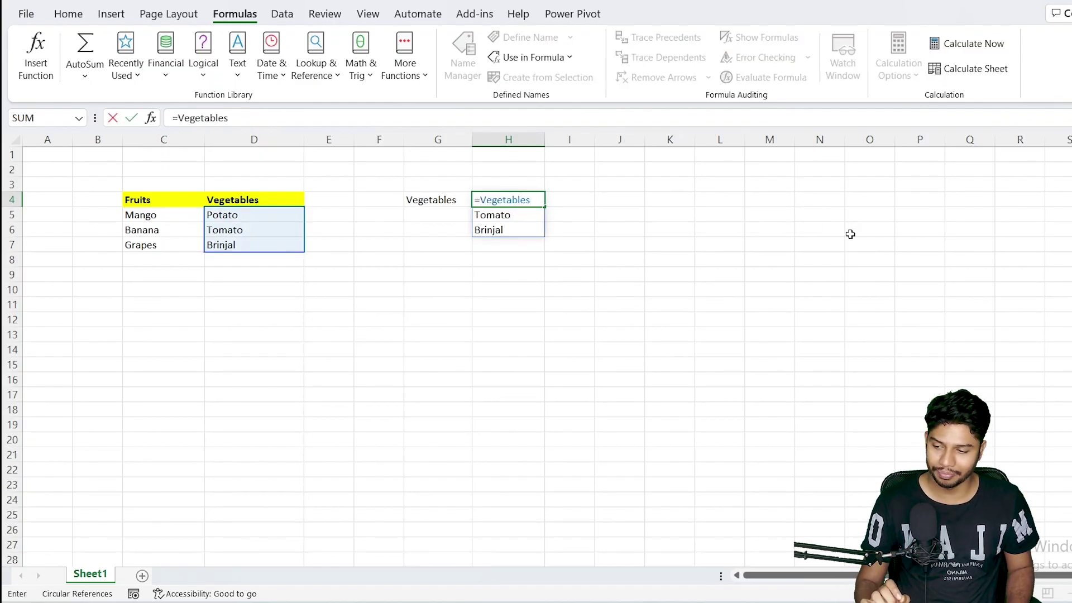
- Commit =Vegetables in H4 and cancel a stray =A1 entry in J4
{"action": "key", "text": "ctrl+Return"}
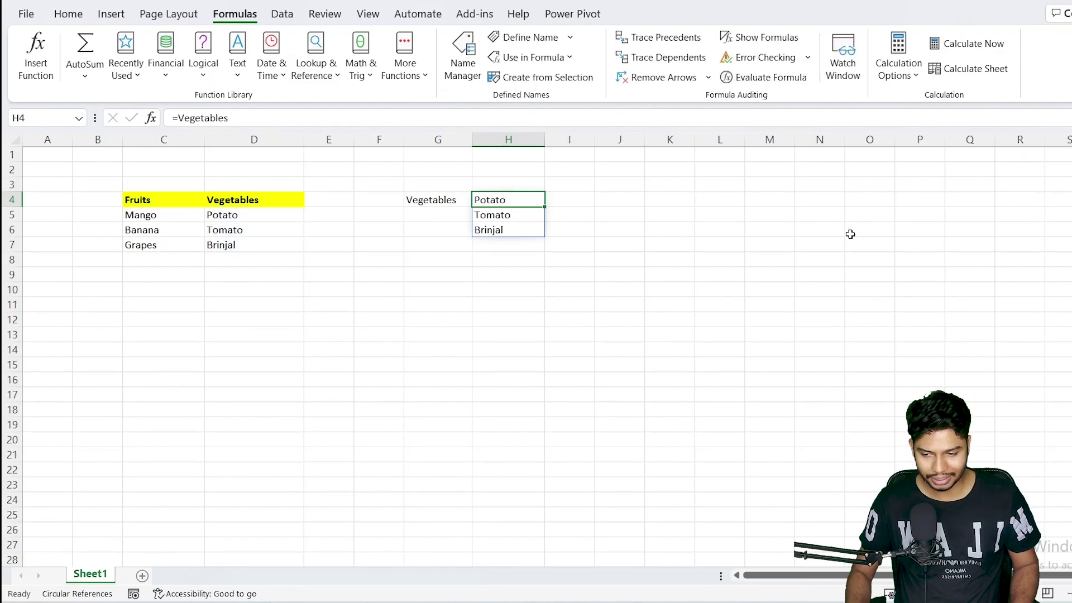
{"action": "key", "text": "Right"}
{"action": "key", "text": "Right"}
{"action": "type", "text": "=A"}
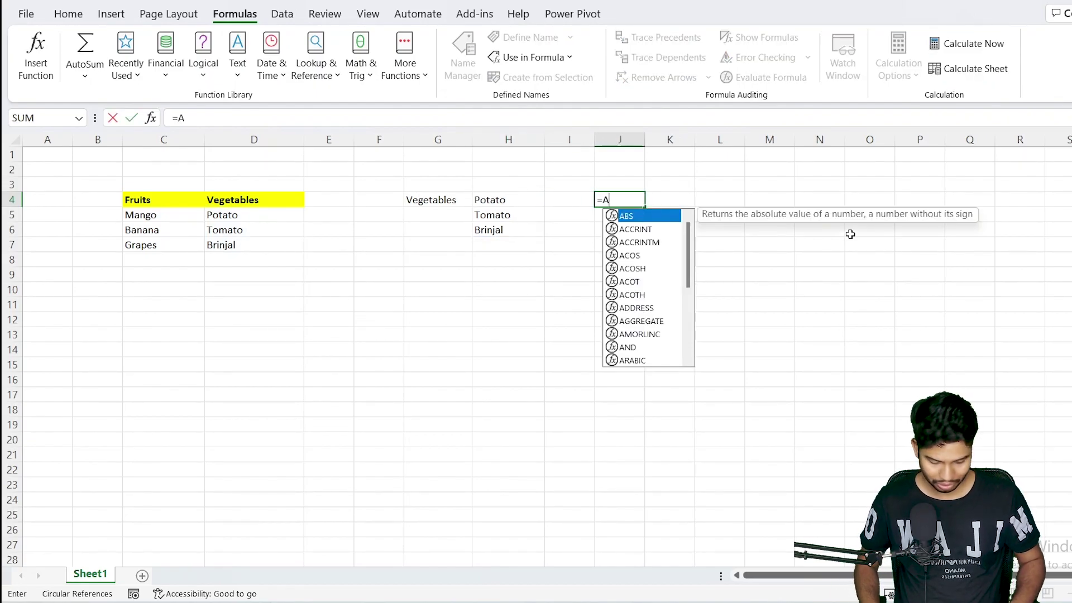
{"action": "type", "text": "1"}
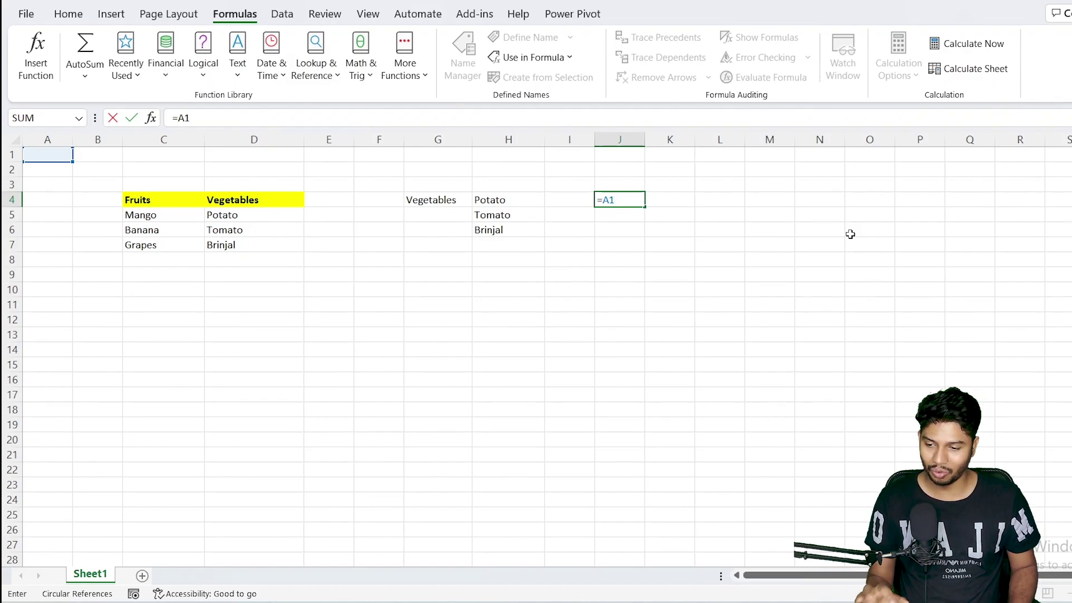
{"action": "key", "text": "Escape"}
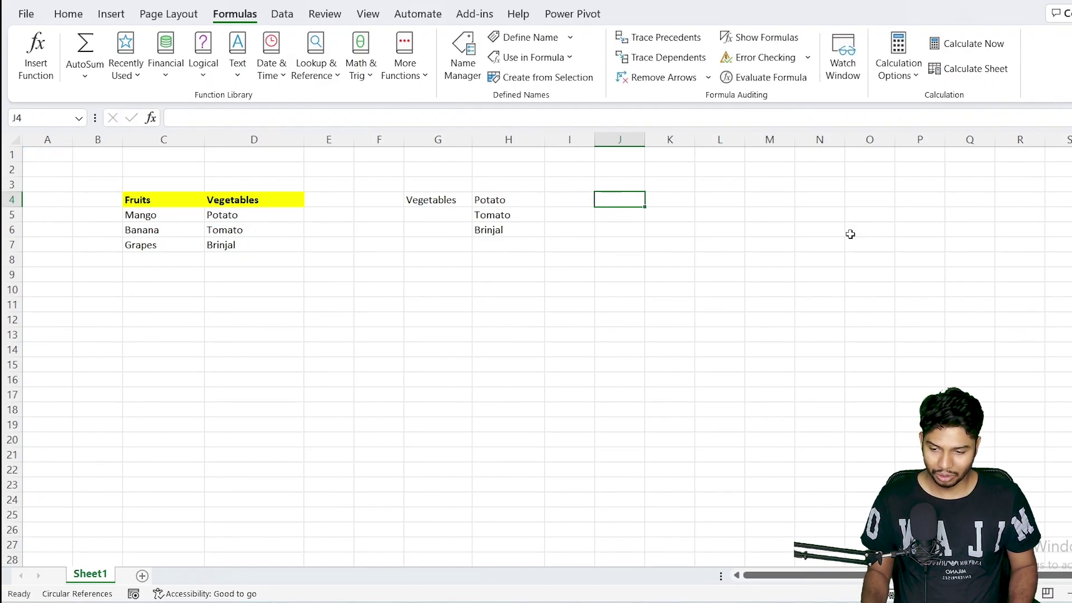
{"action": "key", "text": "Left"}
{"action": "key", "text": "Left"}
- Replace H4's formula with =INDIRECT(G4)
{"action": "key", "text": "F2"}
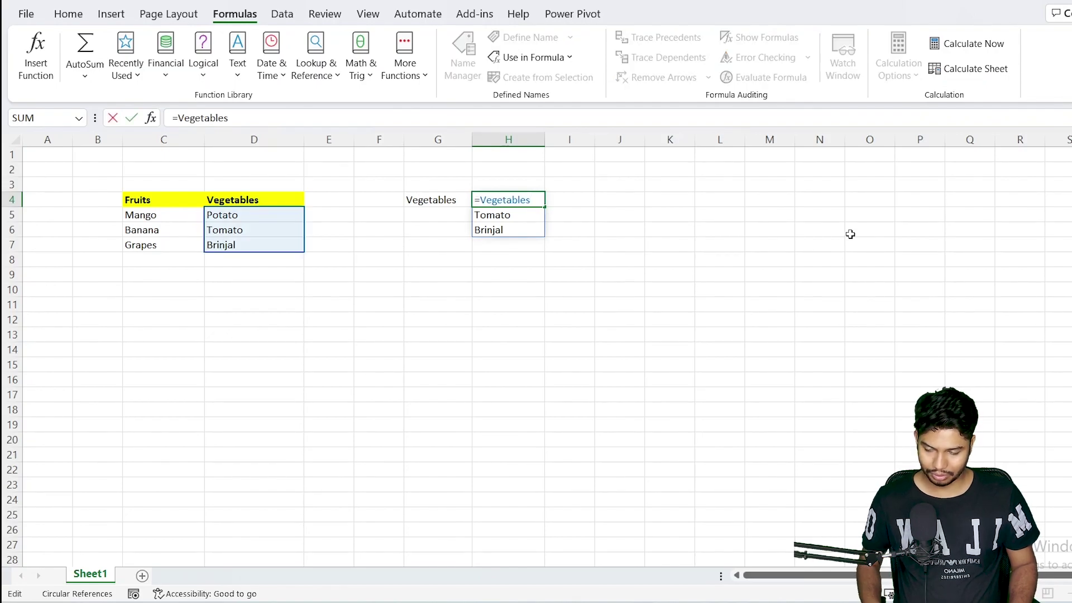
{"action": "key", "text": "Escape"}
{"action": "type", "text": "="}
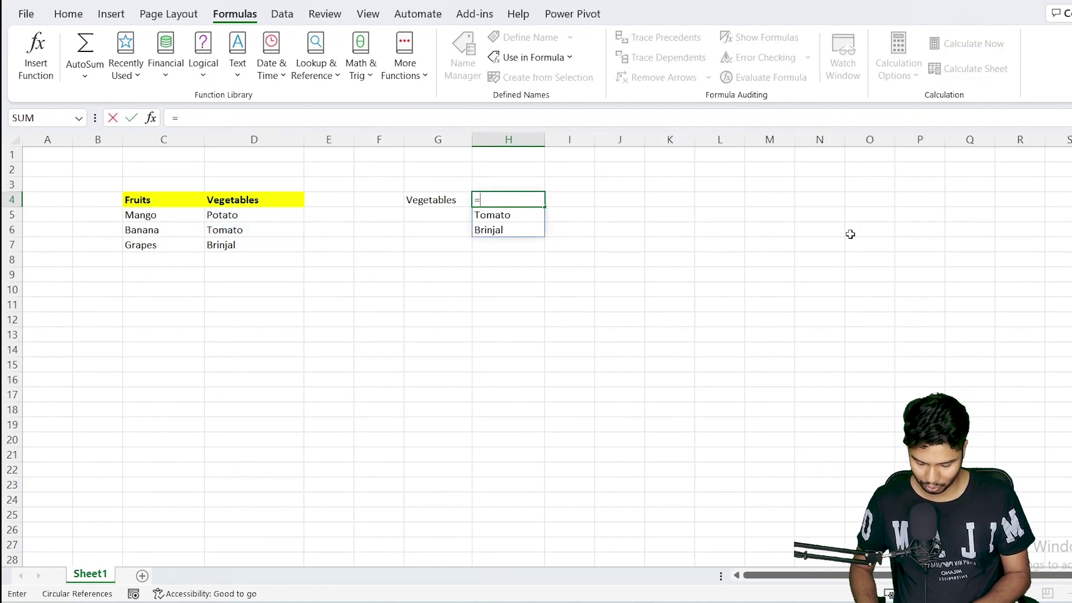
{"action": "type", "text": "ind"}
{"action": "key", "text": "Down"}
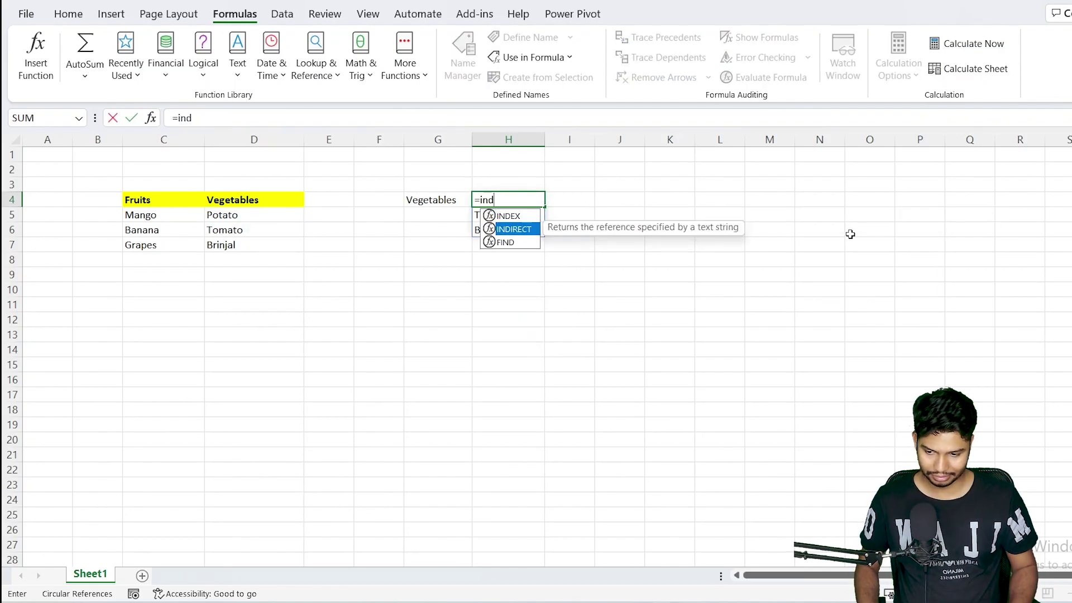
{"action": "key", "text": "Tab"}
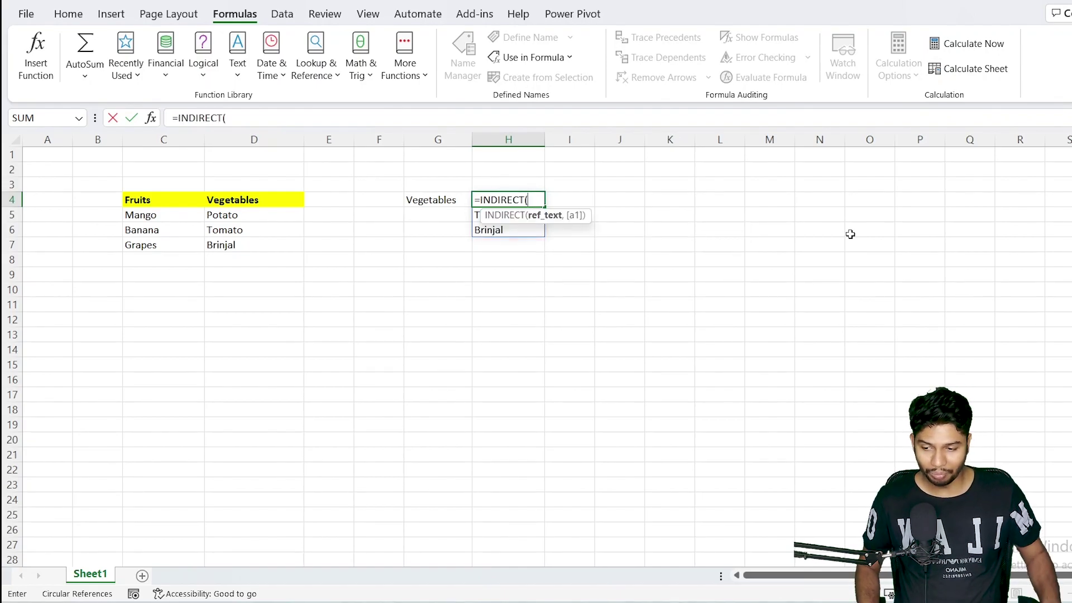
{"action": "left_click", "coordinate": [435, 203]}
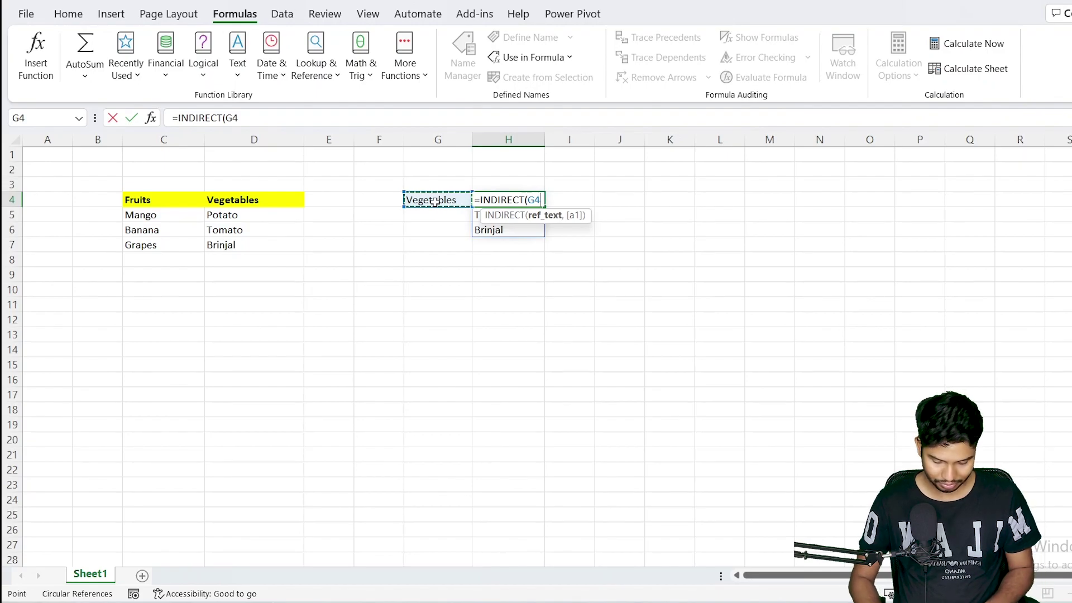
{"action": "type", "text": ")"}
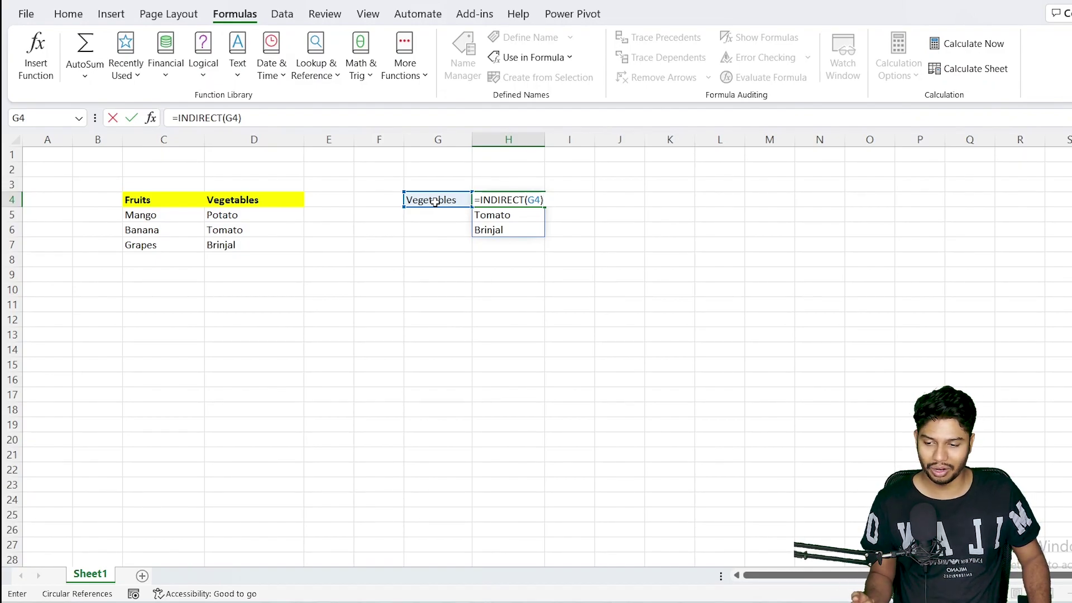
{"action": "key", "text": "Return"}
{"action": "key", "text": "Up"}
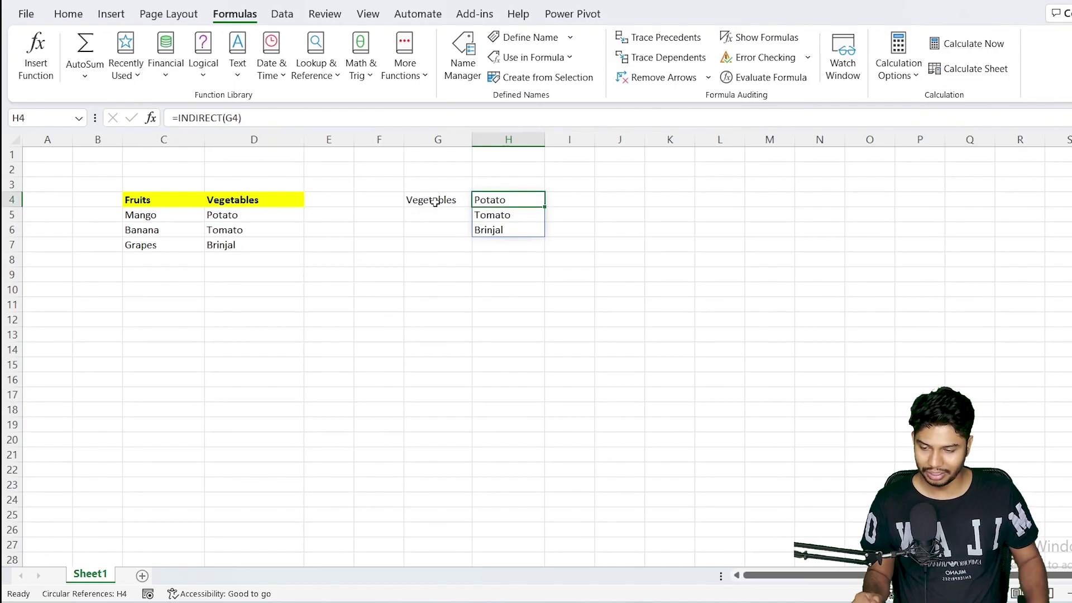
- Switch G4 between Fruits and Vegetables to watch column H update, ending on Vegetables
{"action": "left_click", "coordinate": [435, 202]}
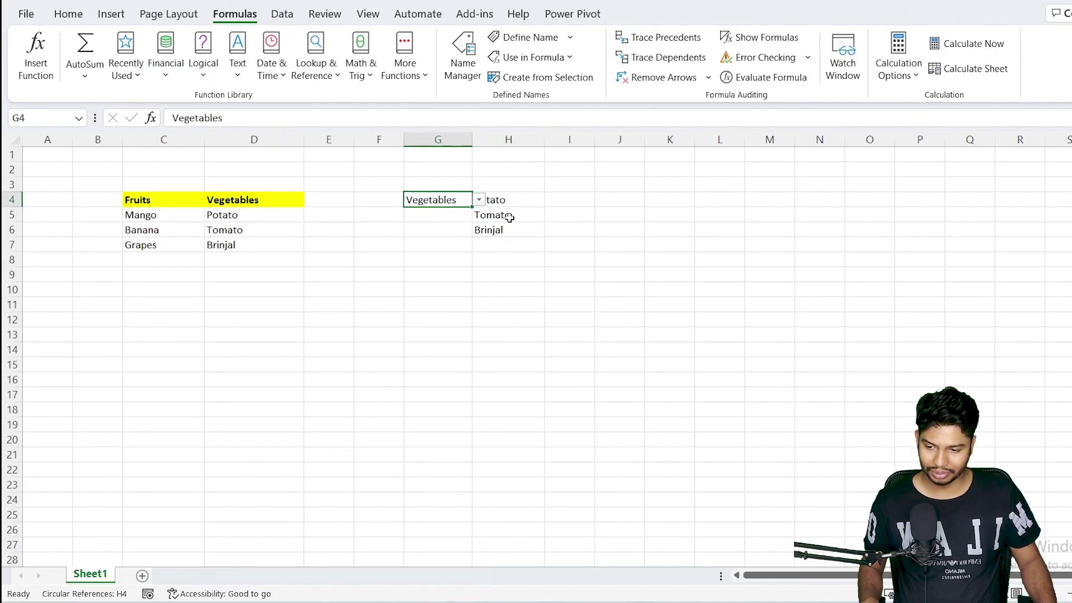
{"action": "left_click", "coordinate": [457, 257]}
{"action": "left_click", "coordinate": [449, 200]}
{"action": "left_click", "coordinate": [478, 199]}
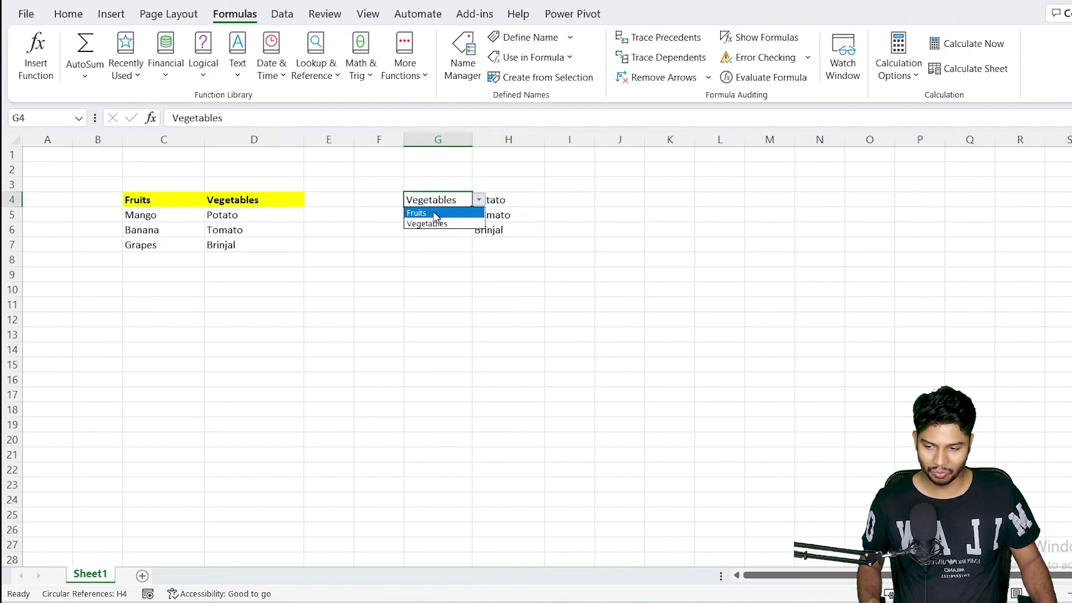
{"action": "left_click", "coordinate": [436, 214]}
{"action": "left_click", "coordinate": [469, 244]}
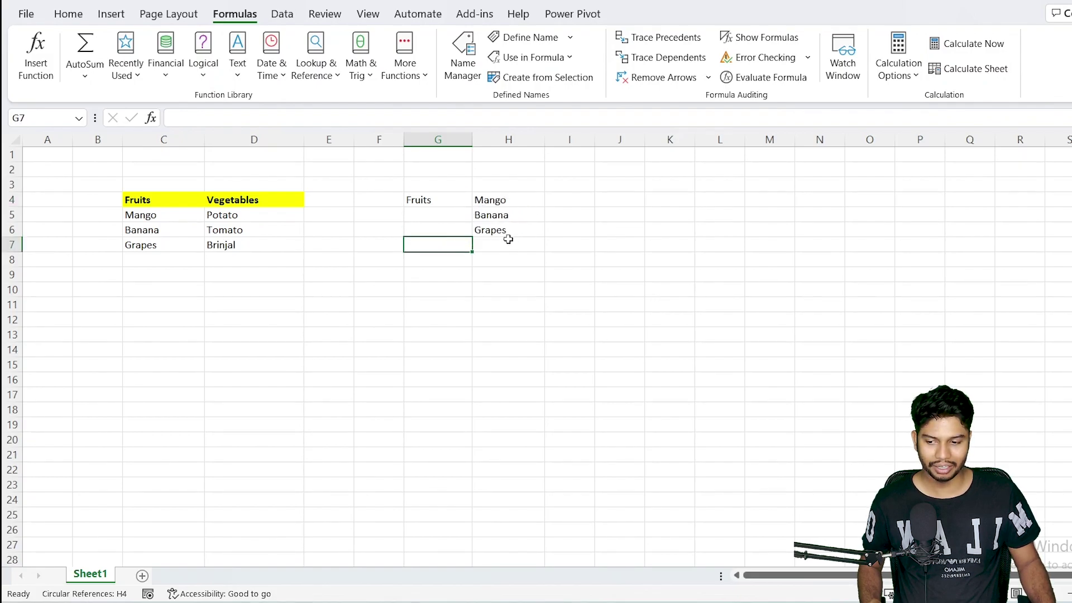
{"action": "left_click", "coordinate": [466, 199]}
{"action": "left_click", "coordinate": [479, 199]}
{"action": "left_click", "coordinate": [443, 224]}
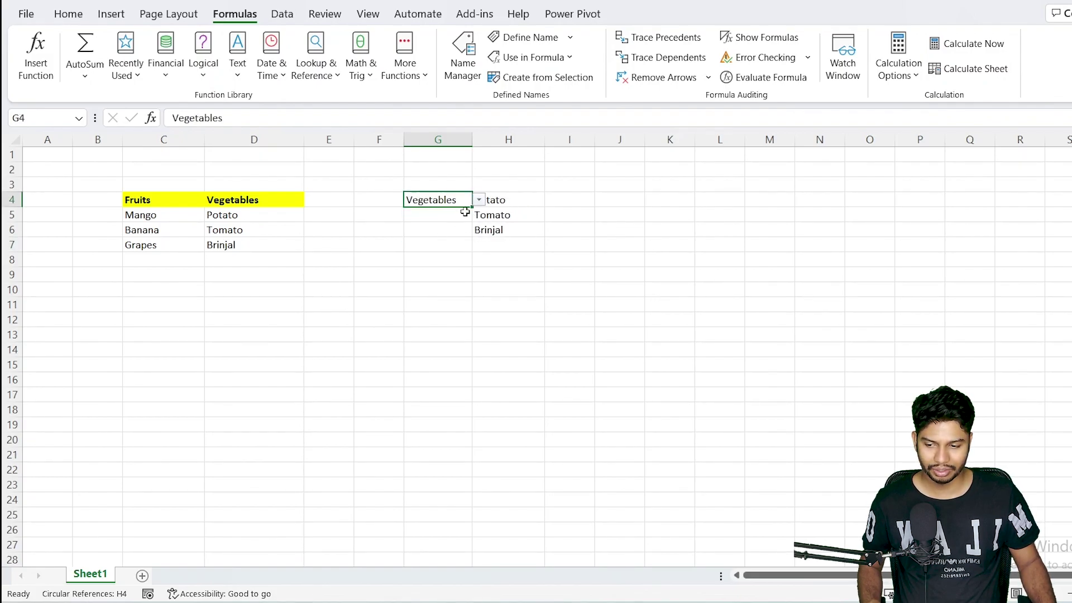
{"action": "left_click", "coordinate": [478, 199]}
{"action": "left_click", "coordinate": [444, 213]}
{"action": "left_click", "coordinate": [479, 199]}
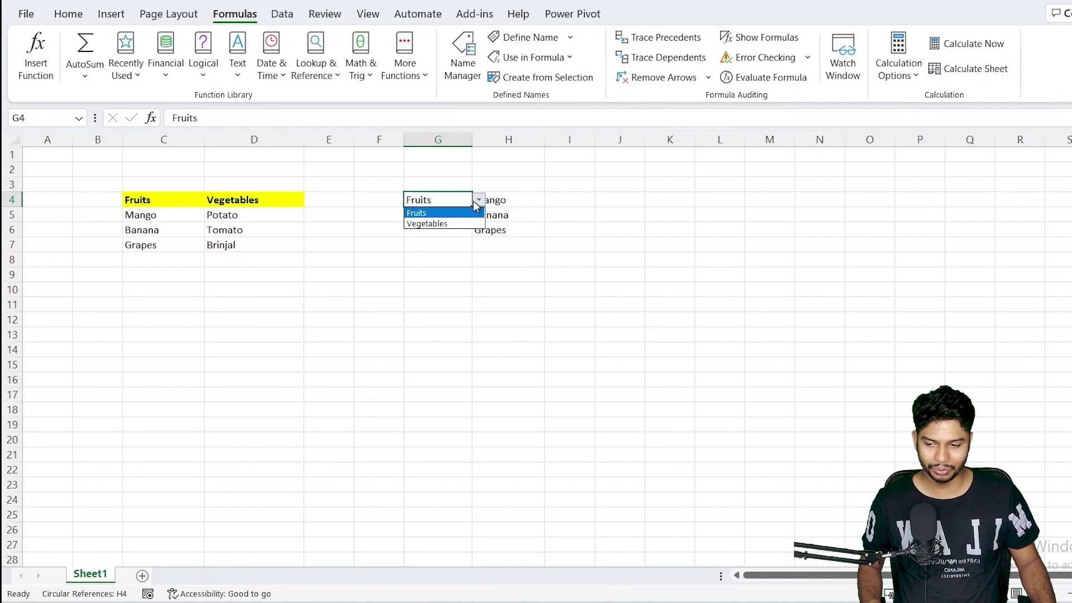
{"action": "left_click", "coordinate": [444, 223]}
{"action": "left_click", "coordinate": [556, 201]}
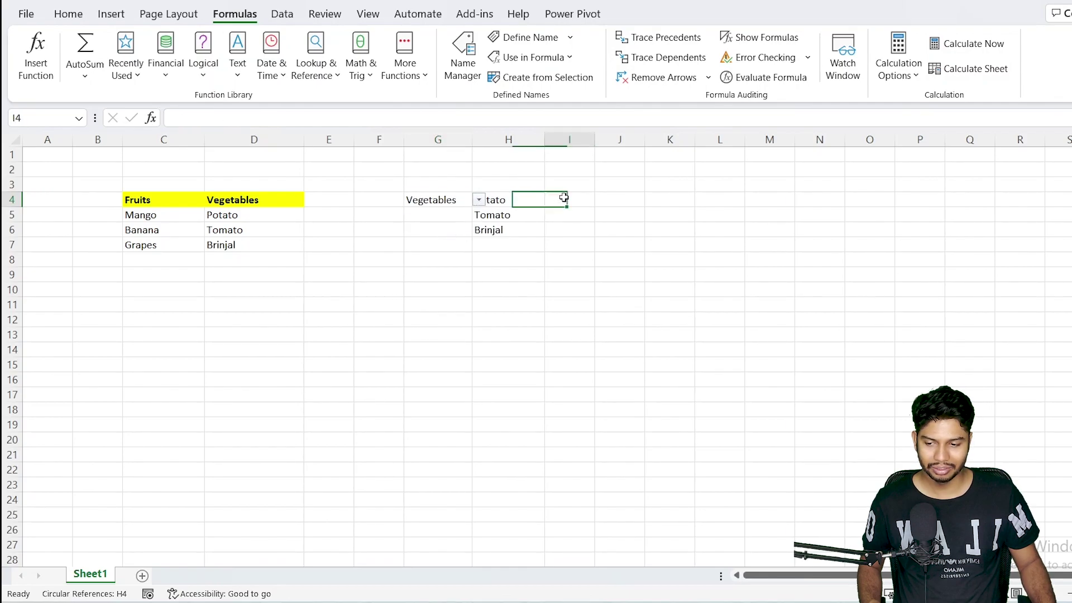
- Delete the =INDIRECT(G4) formula from H4
{"action": "left_click", "coordinate": [509, 203]}
{"action": "left_click_drag", "start_coordinate": [243, 117], "coordinate": [103, 110]}
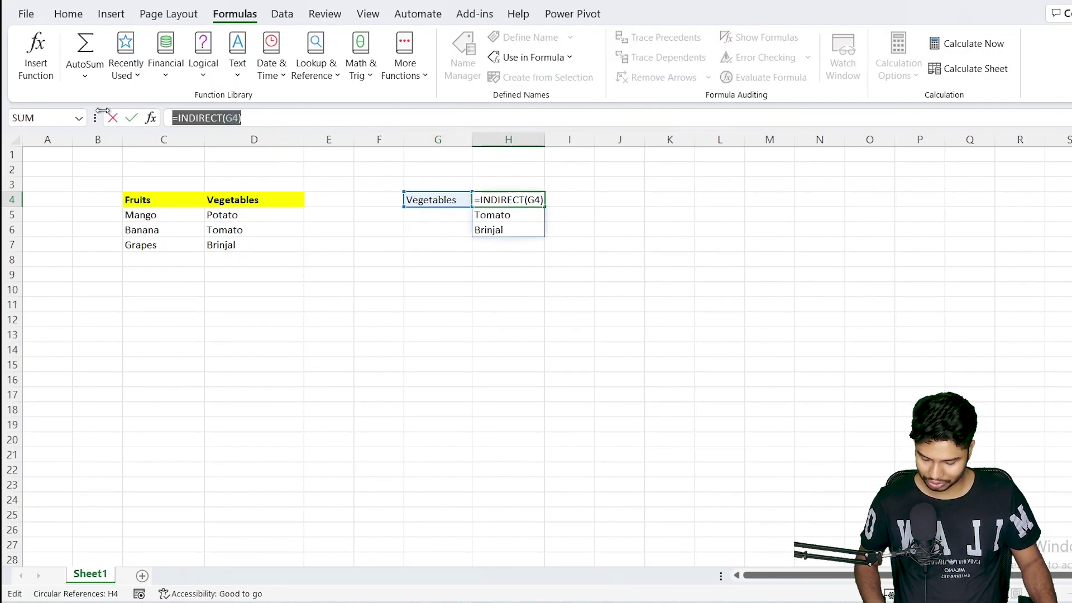
{"action": "key", "text": "Escape"}
{"action": "key", "text": "Delete"}
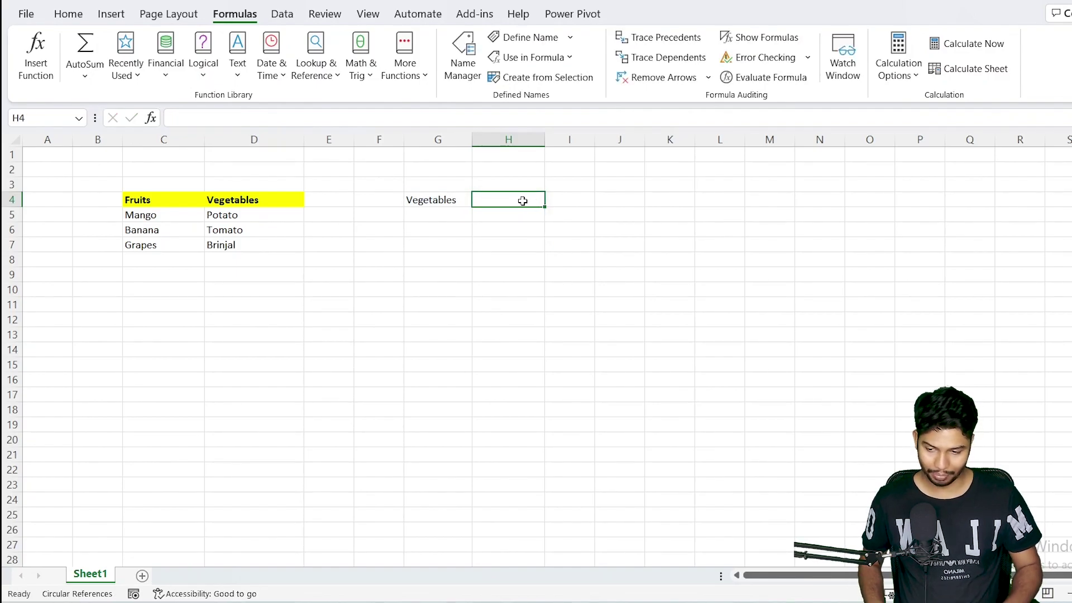
- Give H4 a List data validation with the source =INDIRECT(G4)
{"action": "left_click", "coordinate": [282, 13]}
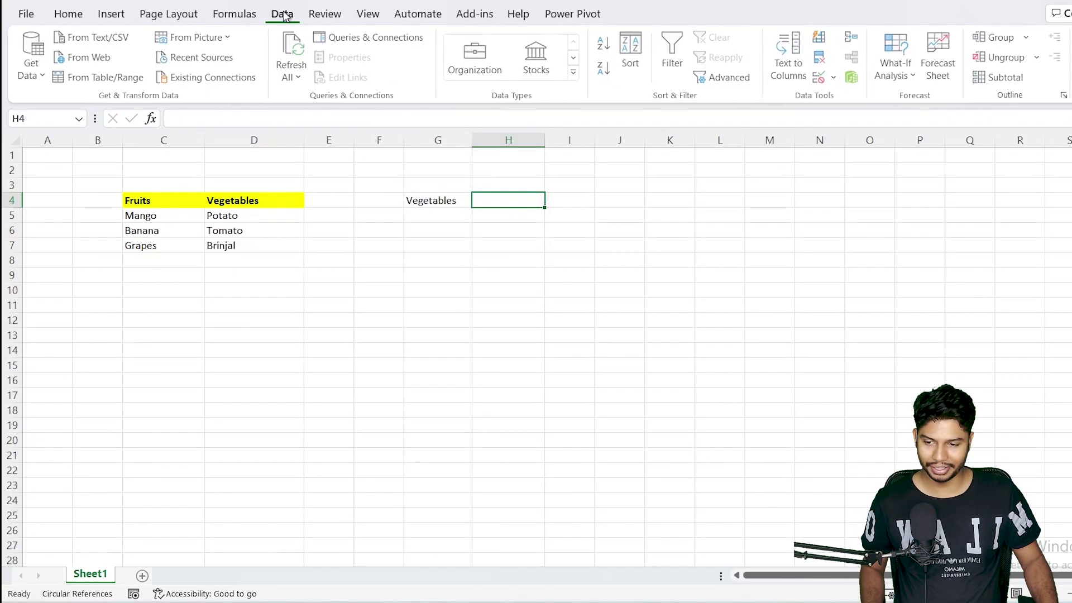
{"action": "left_click", "coordinate": [835, 77]}
{"action": "left_click", "coordinate": [854, 96]}
{"action": "left_click", "coordinate": [543, 252]}
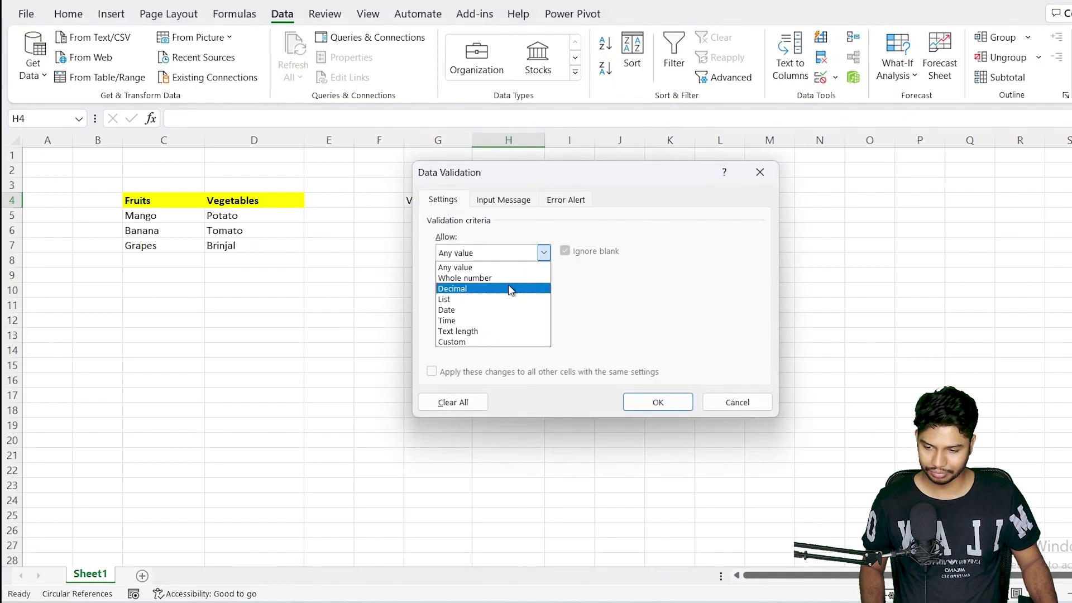
{"action": "left_click", "coordinate": [498, 298]}
{"action": "left_click", "coordinate": [477, 317]}
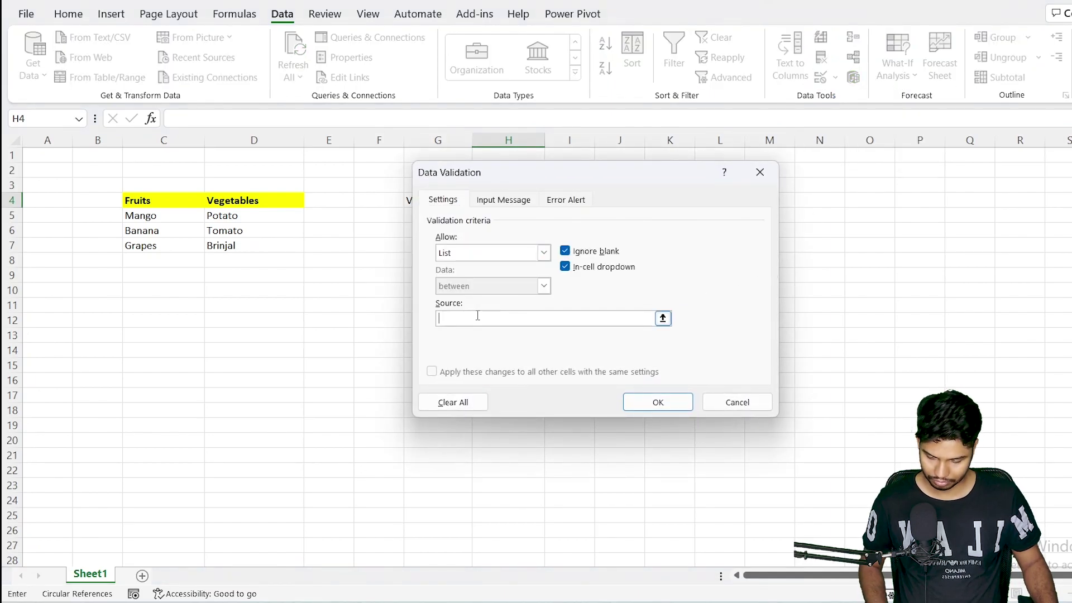
{"action": "type", "text": "=INDIRECT(G4)"}
{"action": "left_click", "coordinate": [639, 403]}
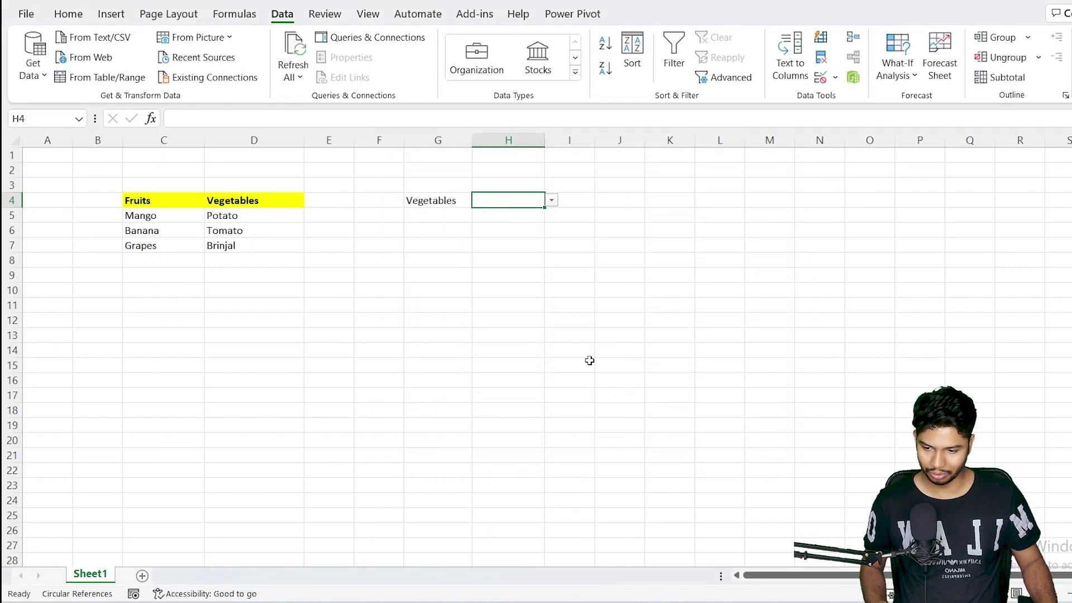
- Test H4's drop-down by choosing Tomato from the vegetable list
{"action": "left_click", "coordinate": [551, 200]}
{"action": "left_click", "coordinate": [505, 224]}
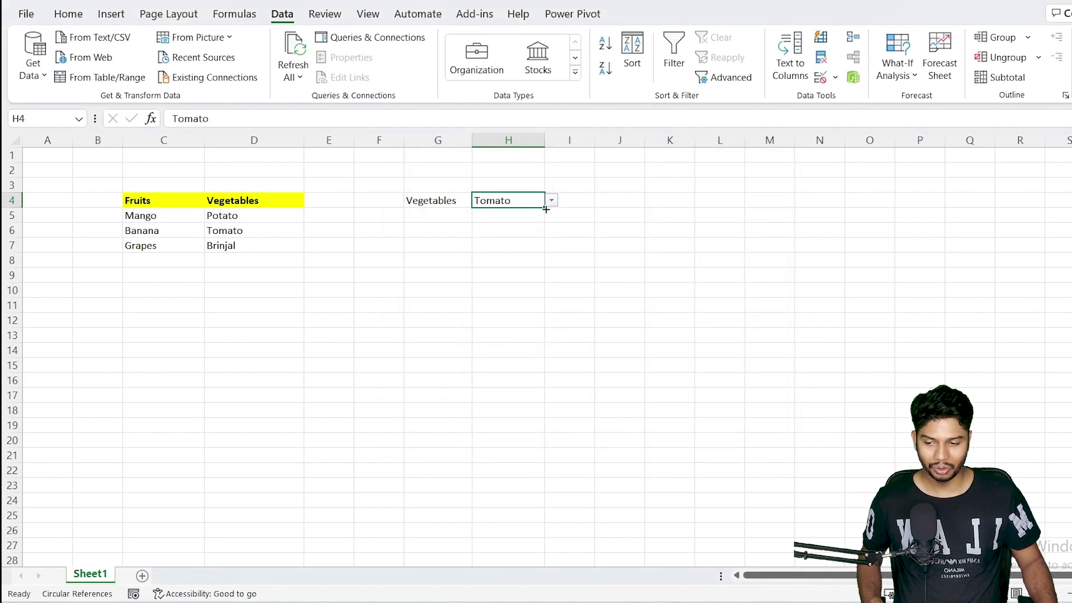
{"action": "left_click", "coordinate": [550, 199]}
{"action": "left_click", "coordinate": [528, 223]}
{"action": "left_click", "coordinate": [593, 212]}
- Switch the G4 category to Fruits
{"action": "left_click", "coordinate": [442, 199]}
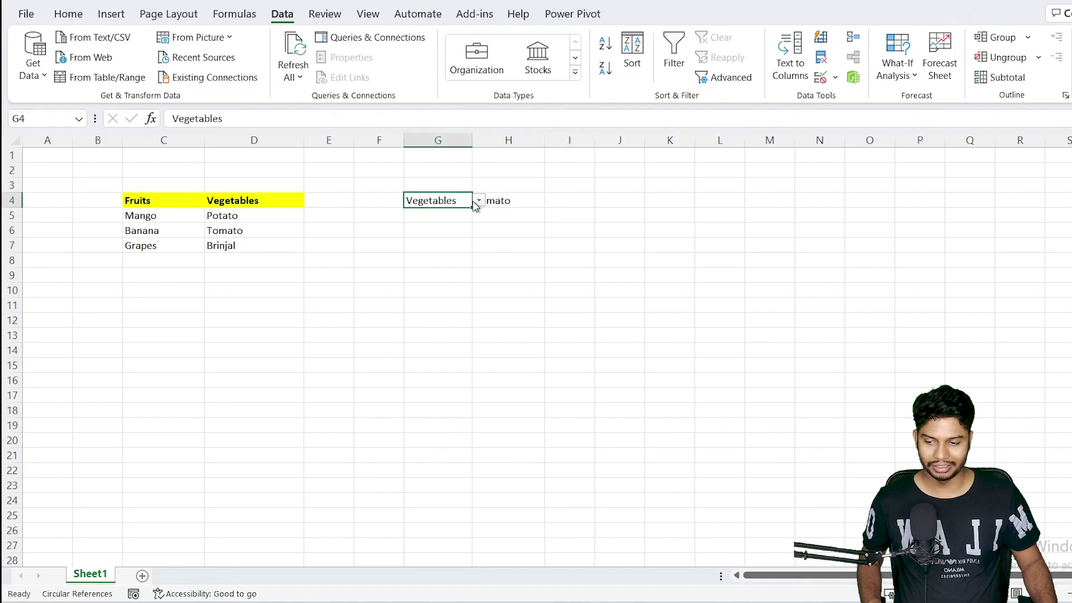
{"action": "left_click", "coordinate": [479, 201]}
{"action": "left_click", "coordinate": [441, 214]}
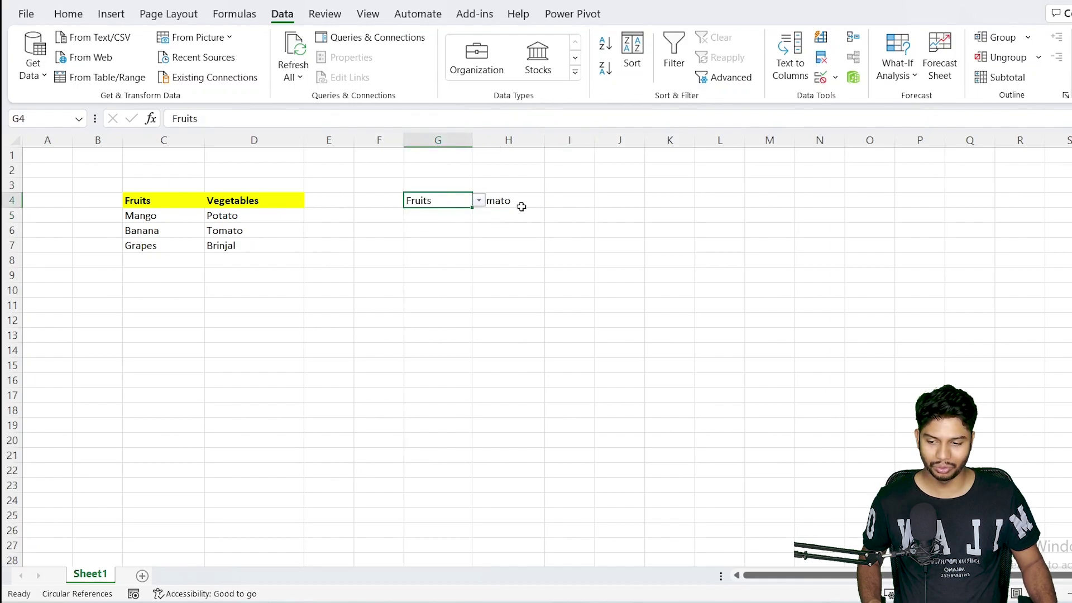
- Pick Grapes, then Banana, from H4's fruit list and recheck its options
{"action": "left_click", "coordinate": [533, 206]}
{"action": "left_click", "coordinate": [551, 200]}
{"action": "left_click", "coordinate": [525, 234]}
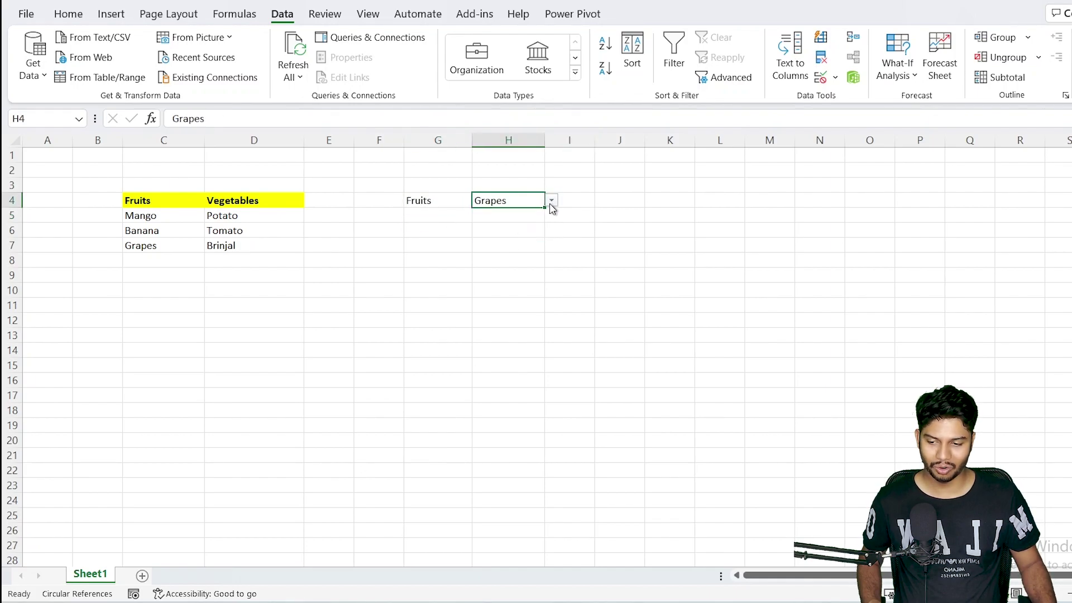
{"action": "left_click", "coordinate": [551, 200]}
{"action": "left_click", "coordinate": [524, 223]}
{"action": "left_click", "coordinate": [551, 200]}
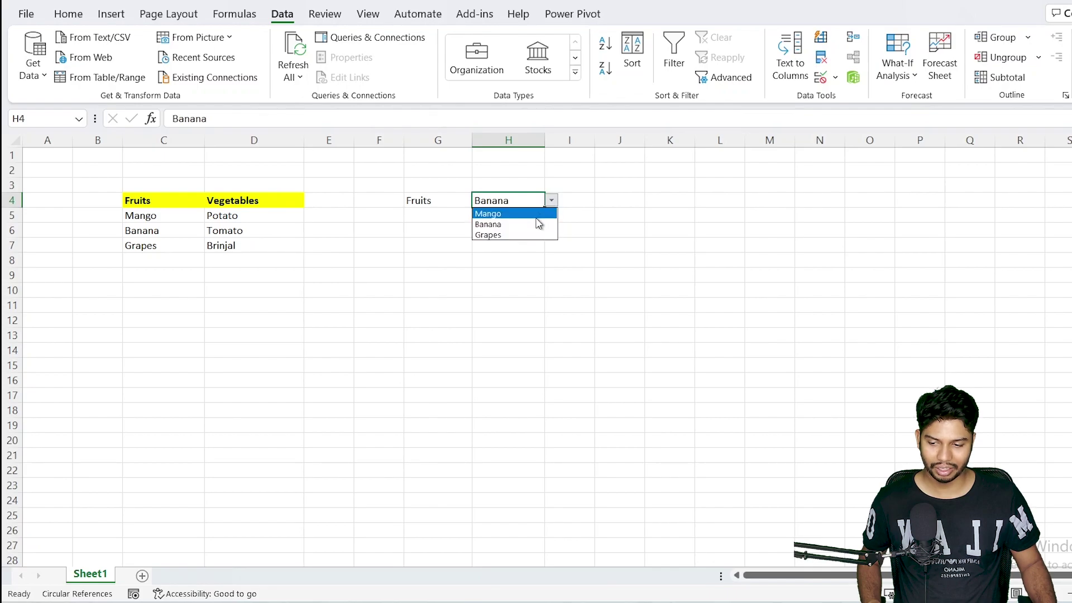